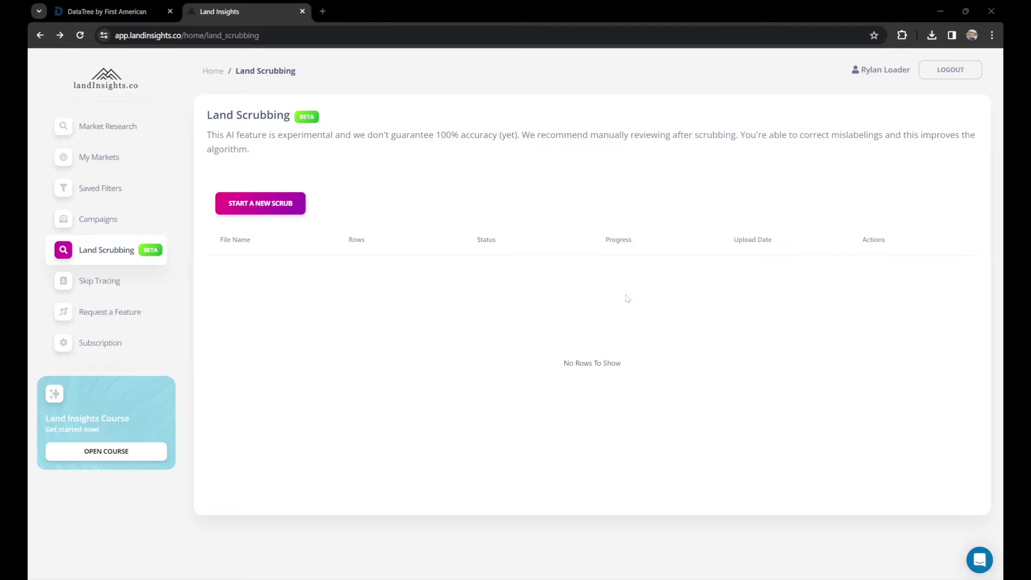
# - Switch to DataTree and set up an export of the ZIP 30222 search results with the Property Characteristics Export fields
pyautogui.click(99, 219)
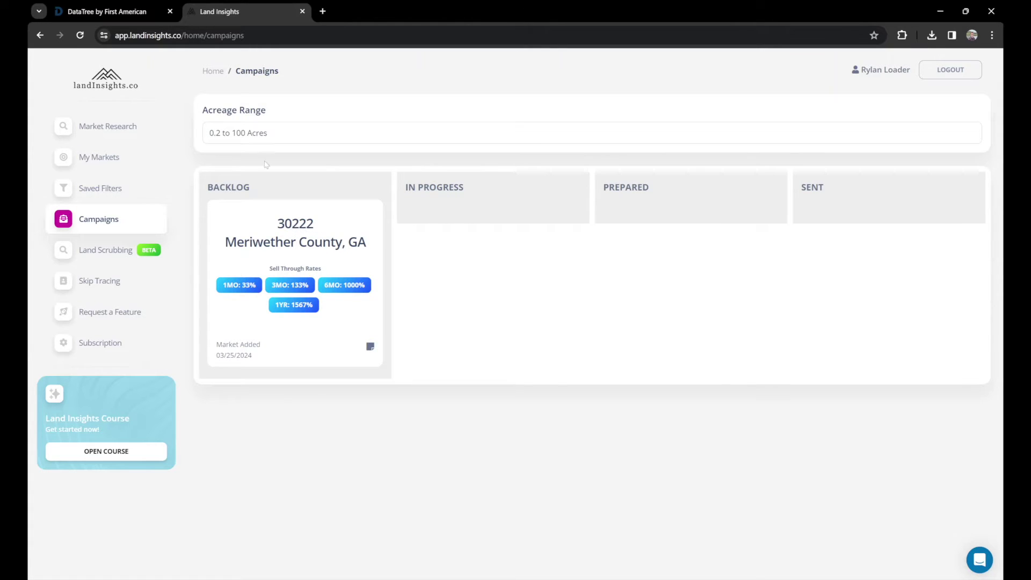
pyautogui.click(129, 15)
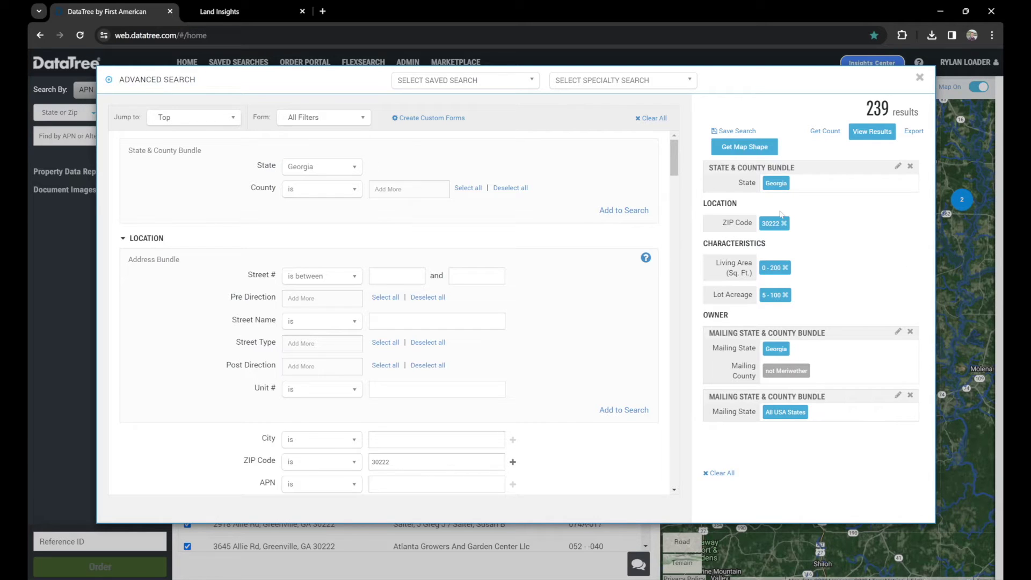
pyautogui.click(914, 131)
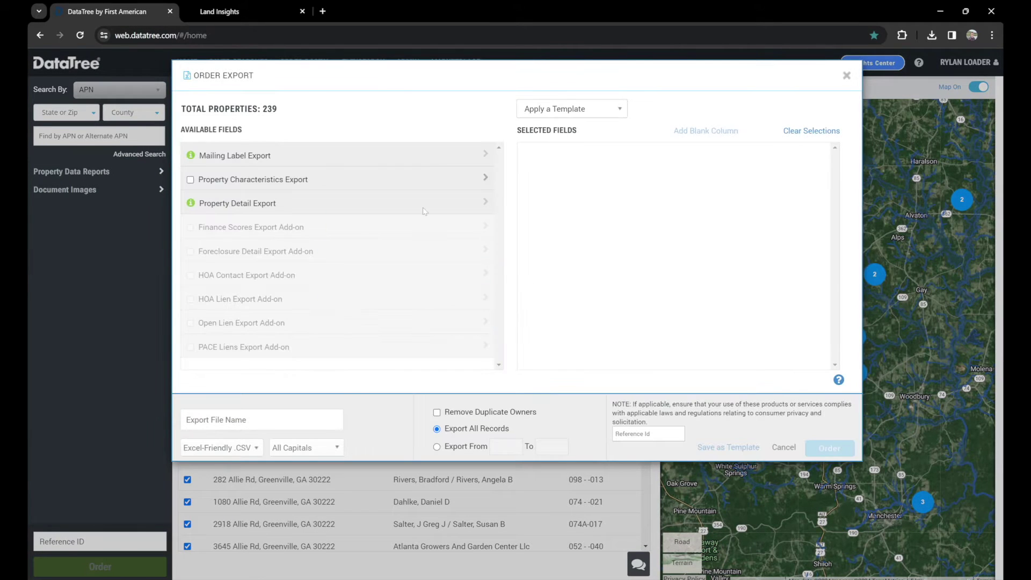
pyautogui.click(190, 181)
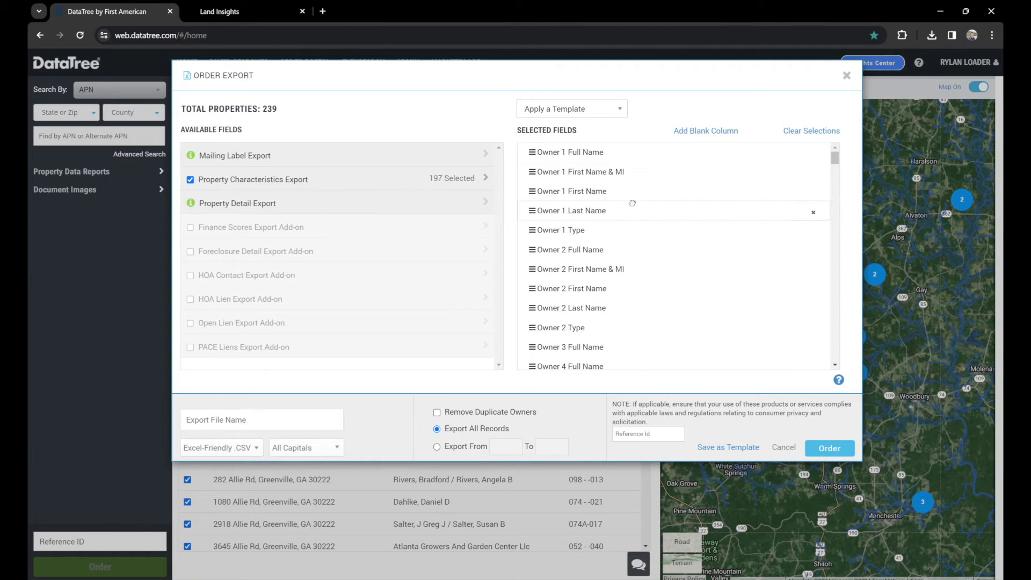
# - Look through the selected export fields and check the recent downloads for the exported CSV
pyautogui.scroll(-15, 617, 242)
pyautogui.scroll(-4, 589, 287)
pyautogui.scroll(6, 619, 190)
pyautogui.scroll(10, 620, 190)
pyautogui.click(931, 36)
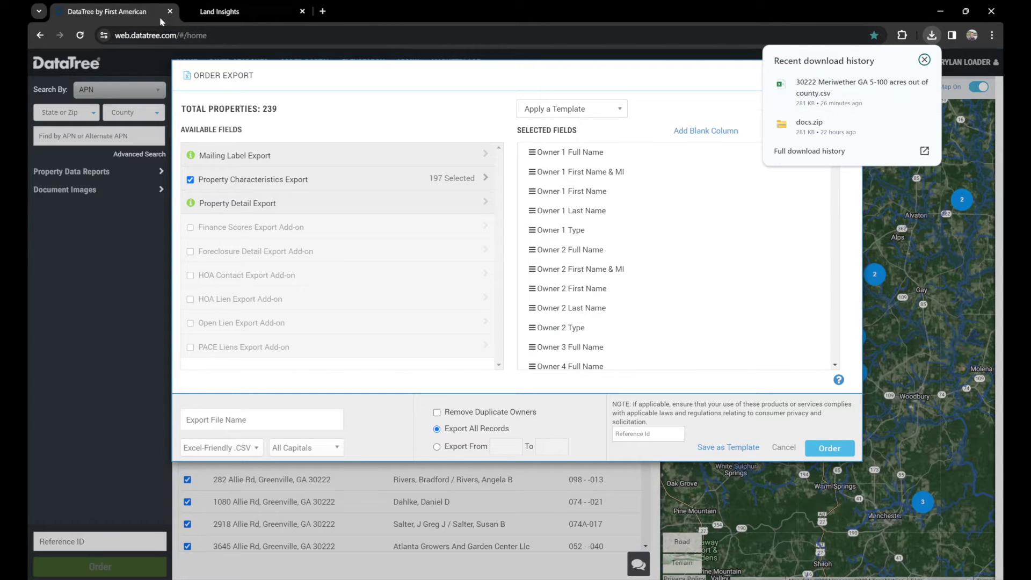
# - In Land Insights, start a new land scrub and upload "30222 Meriwether GA 5-100 acres out of county.csv"
pyautogui.click(217, 12)
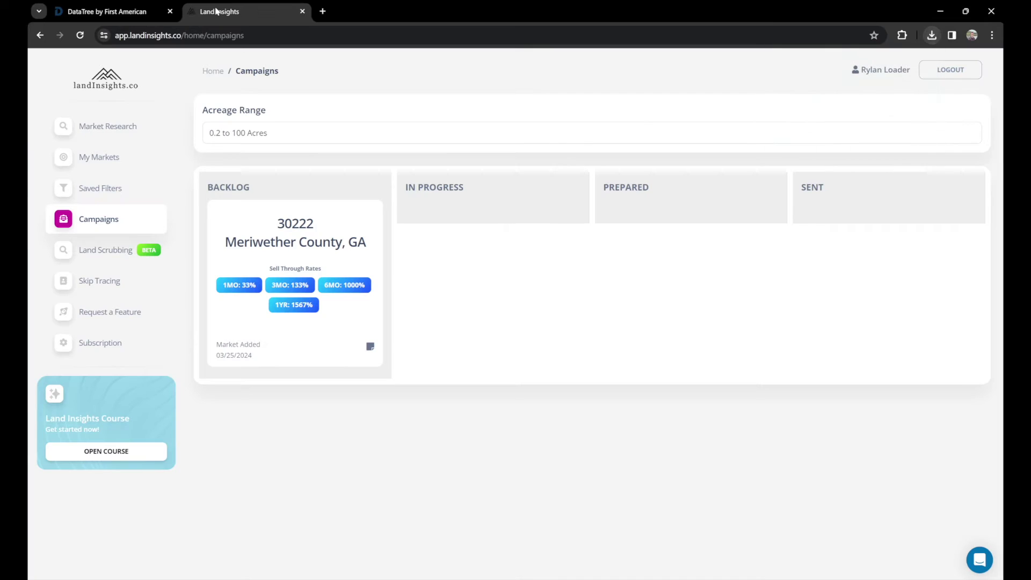
pyautogui.click(110, 249)
pyautogui.click(263, 207)
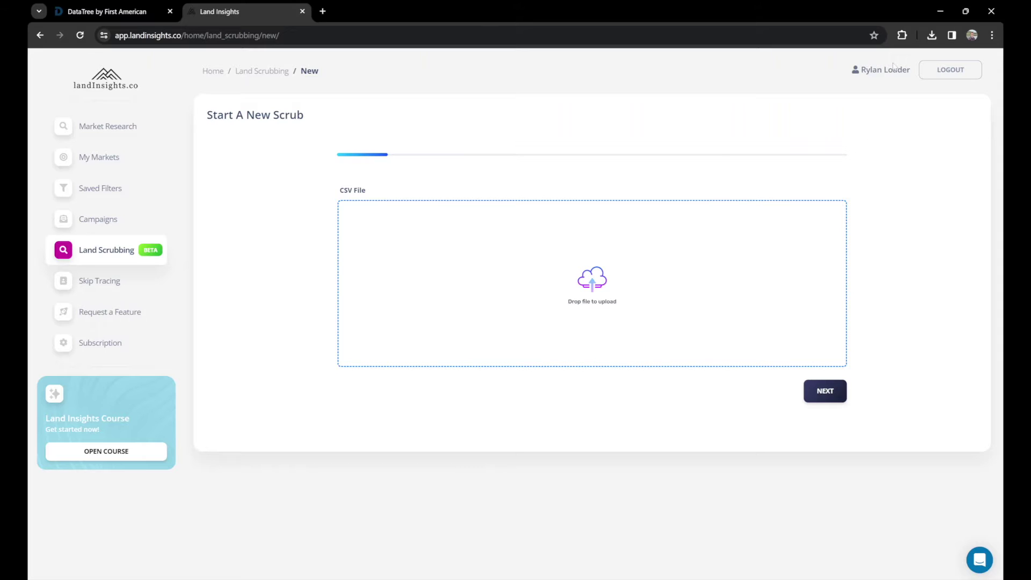
pyautogui.click(931, 35)
pyautogui.moveTo(853, 87); pyautogui.dragTo(581, 277)
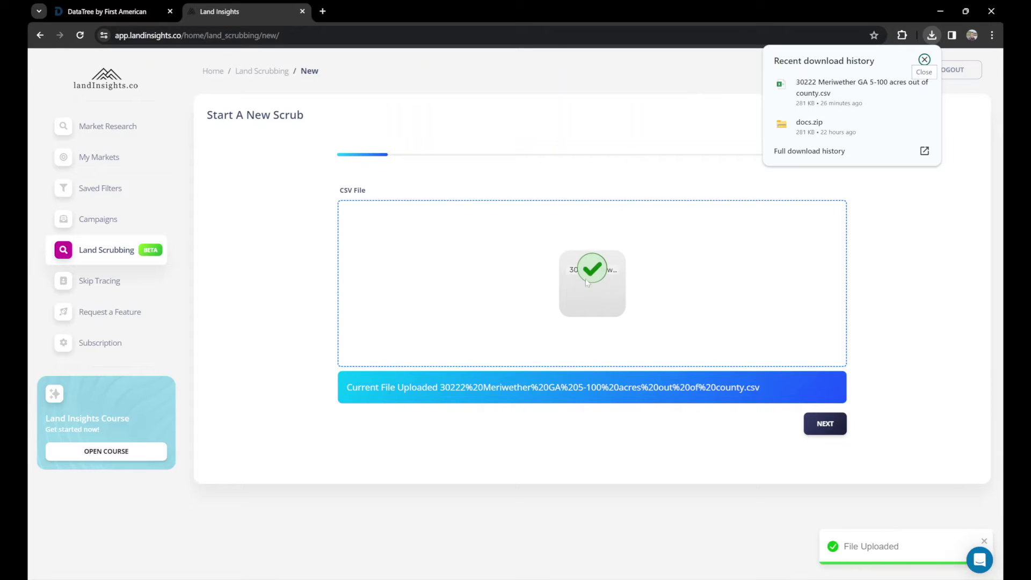
pyautogui.click(825, 424)
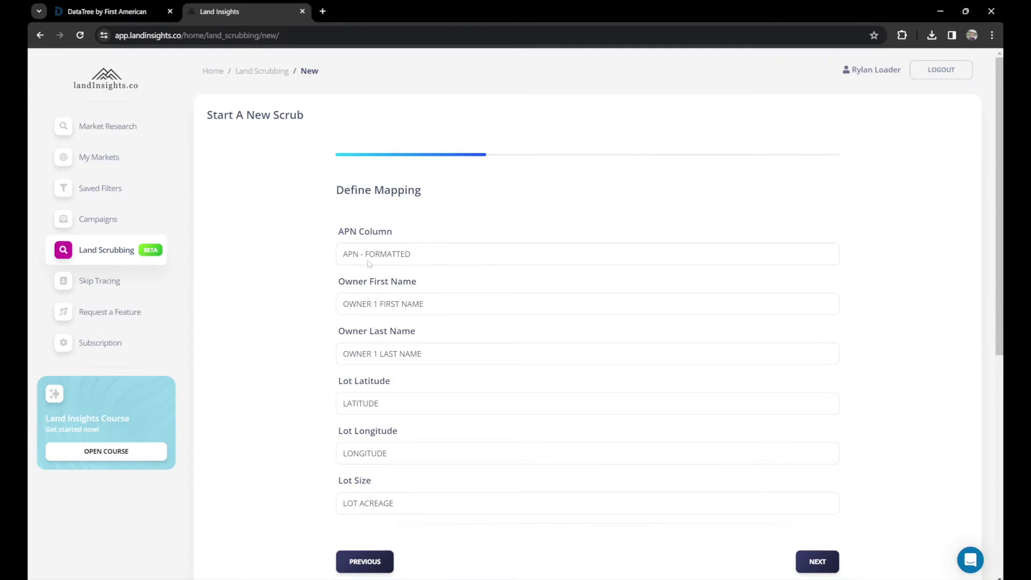
# - Examine the column choices available for the APN and owner first name mappings without changing them
pyautogui.scroll(-1, 369, 258)
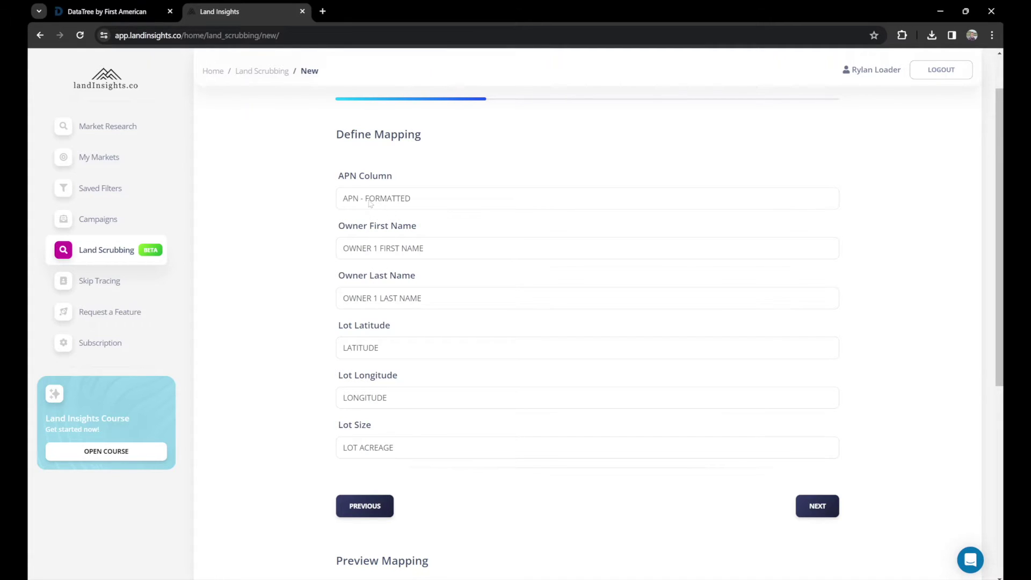
pyautogui.click(370, 203)
pyautogui.click(317, 189)
pyautogui.click(396, 253)
pyautogui.click(295, 236)
pyautogui.click(425, 253)
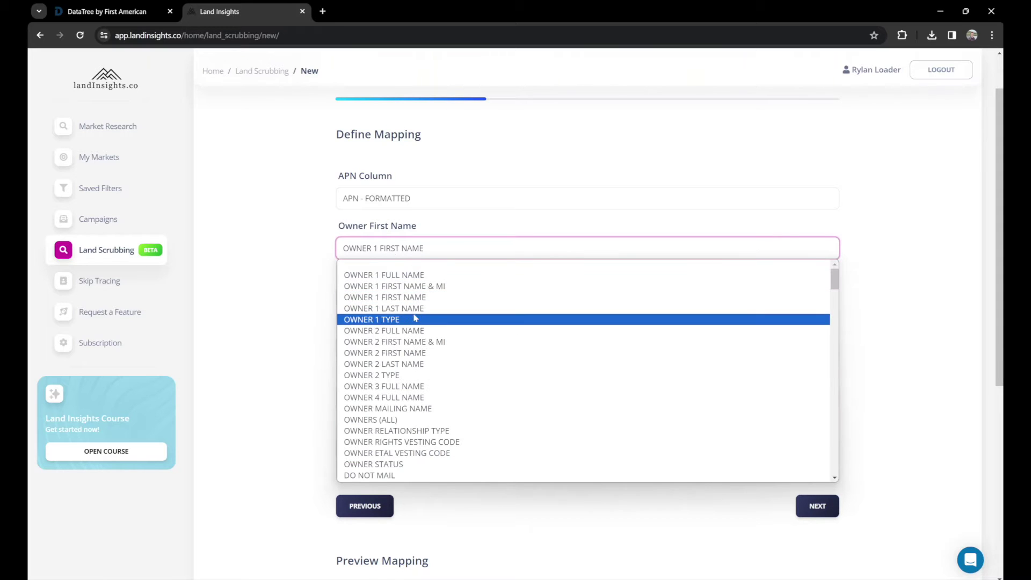
pyautogui.click(289, 258)
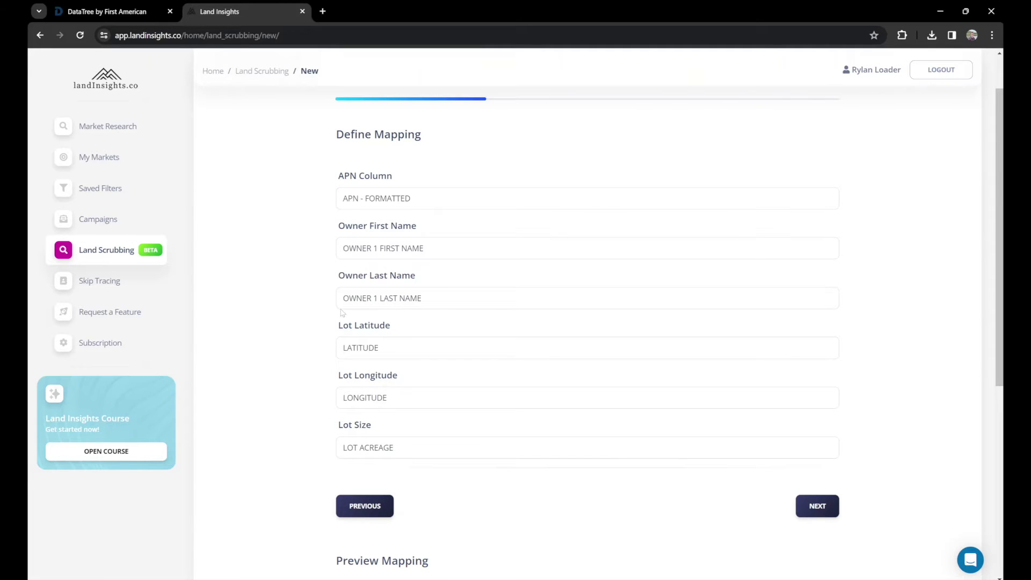
# - Check the remaining column mappings against the preview table and accept the mapping
pyautogui.scroll(-2, 285, 392)
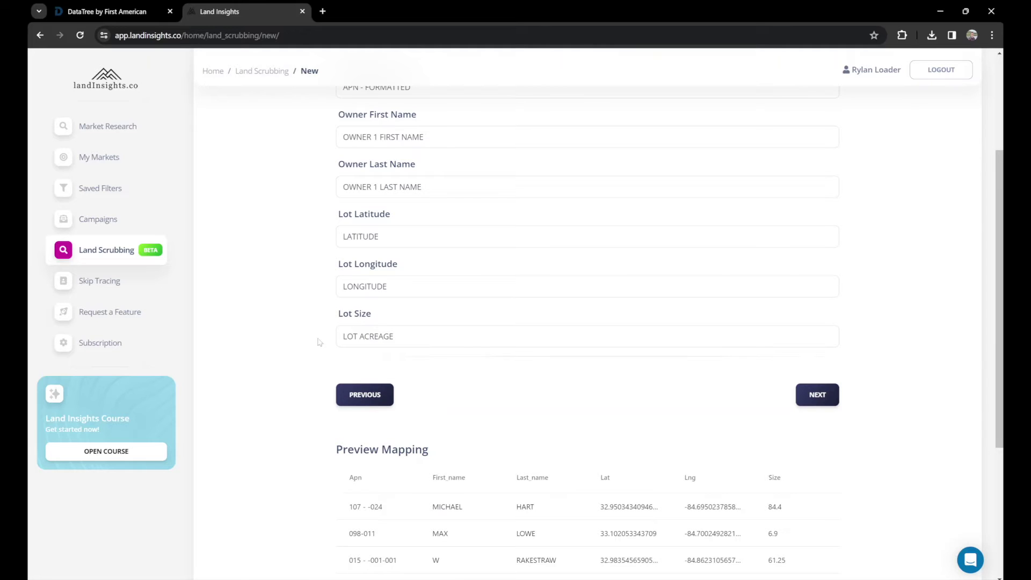
pyautogui.scroll(-3, 301, 350)
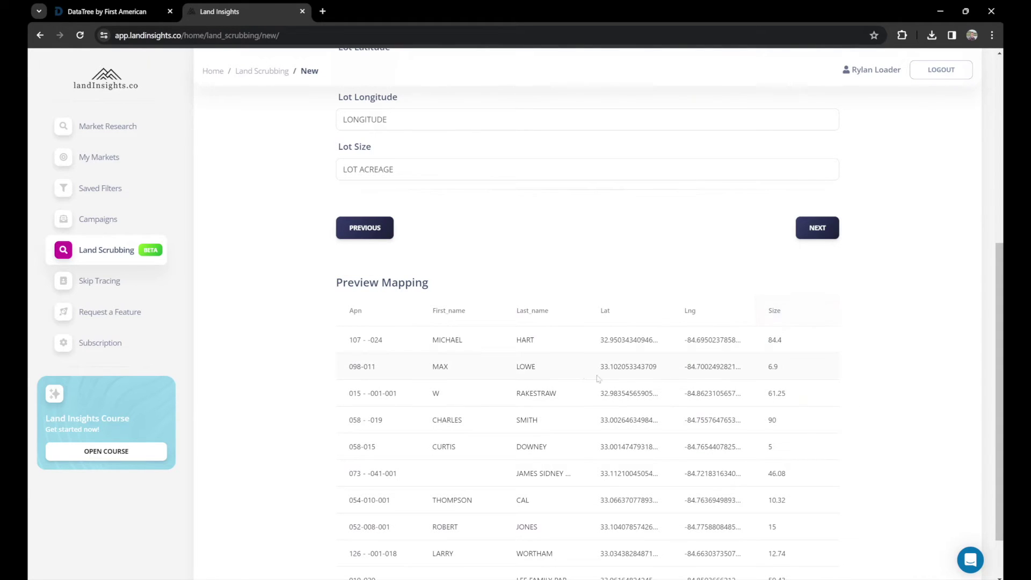
pyautogui.scroll(-2, 444, 483)
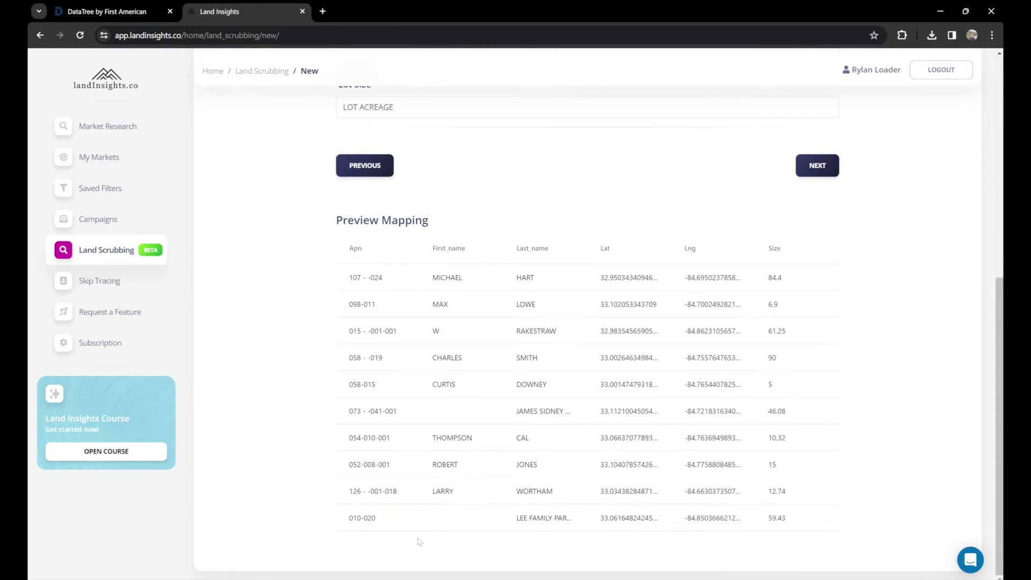
pyautogui.scroll(3, 539, 354)
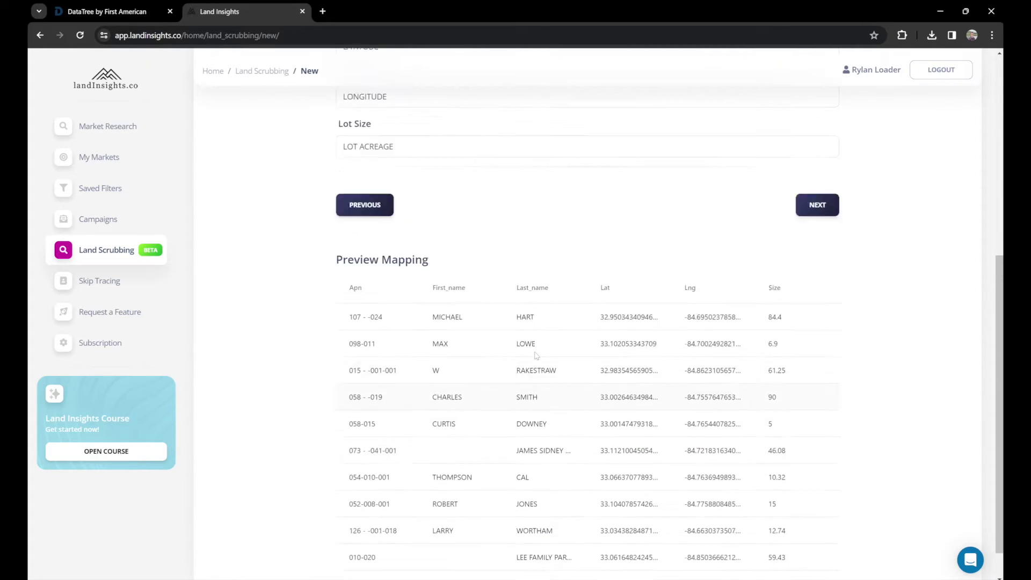
pyautogui.scroll(3, 565, 334)
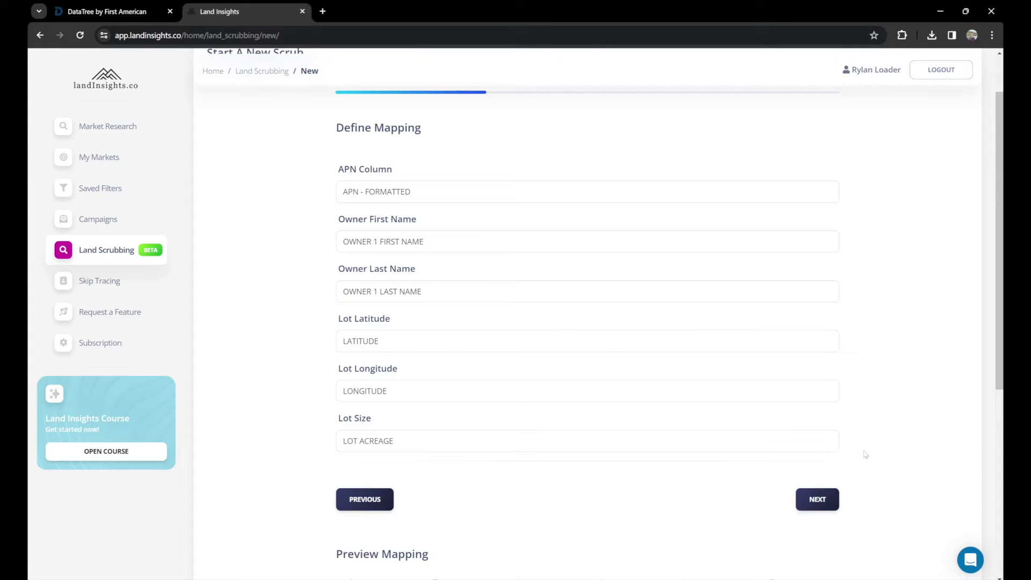
pyautogui.click(817, 499)
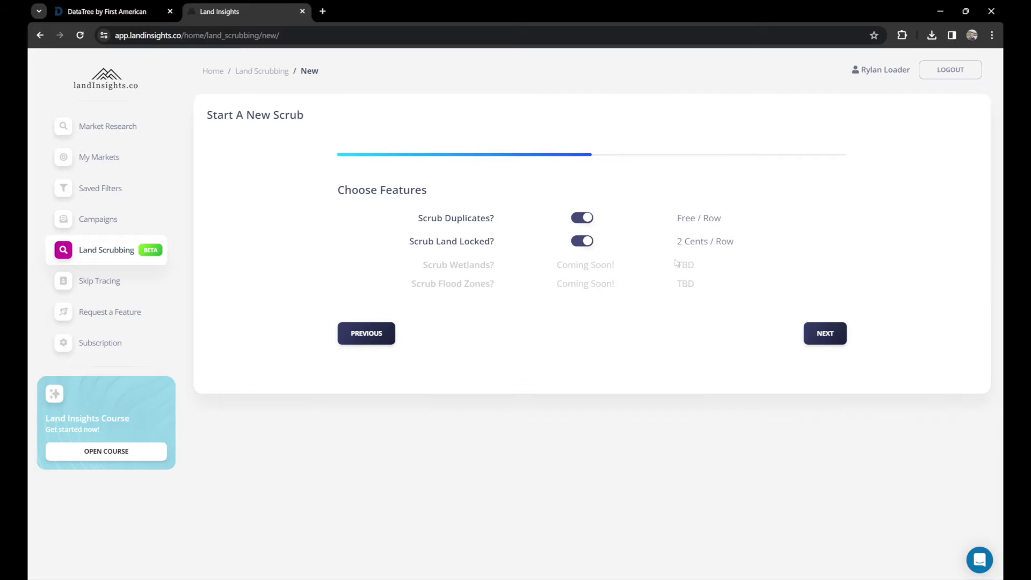
# - Keep both Scrub Duplicates and Scrub Land Locked enabled and accept the scrub features
pyautogui.click(582, 218)
pyautogui.click(582, 218)
pyautogui.click(824, 333)
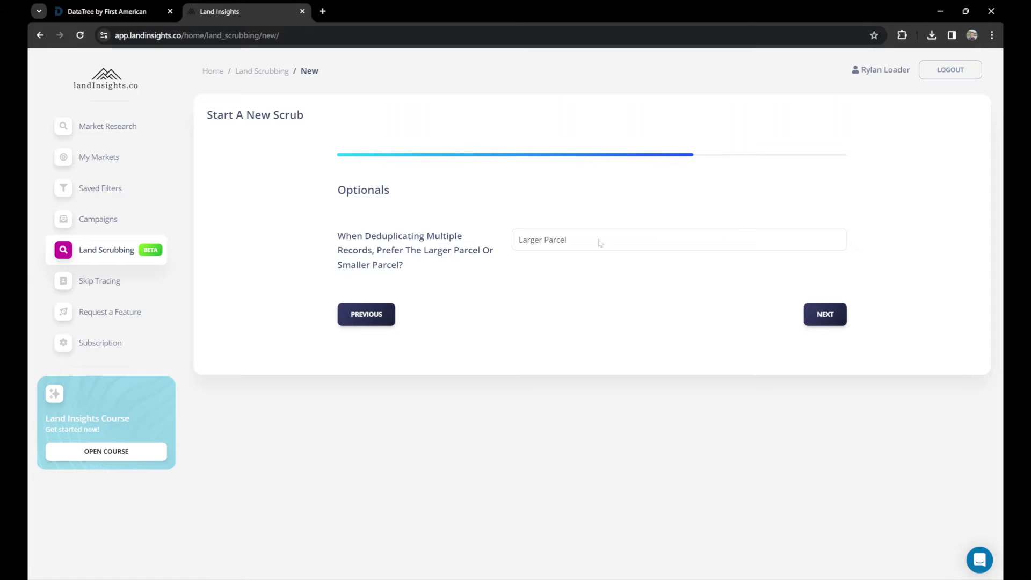
# - Keep Larger Parcel as the deduplication preference, then start the scrub and refresh its status
pyautogui.click(690, 247)
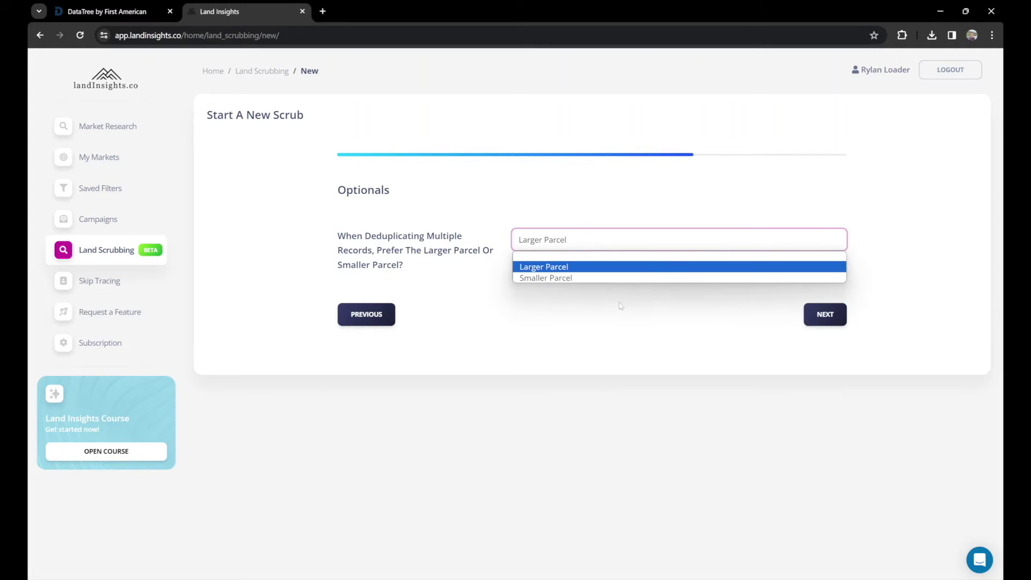
pyautogui.click(638, 306)
pyautogui.click(823, 315)
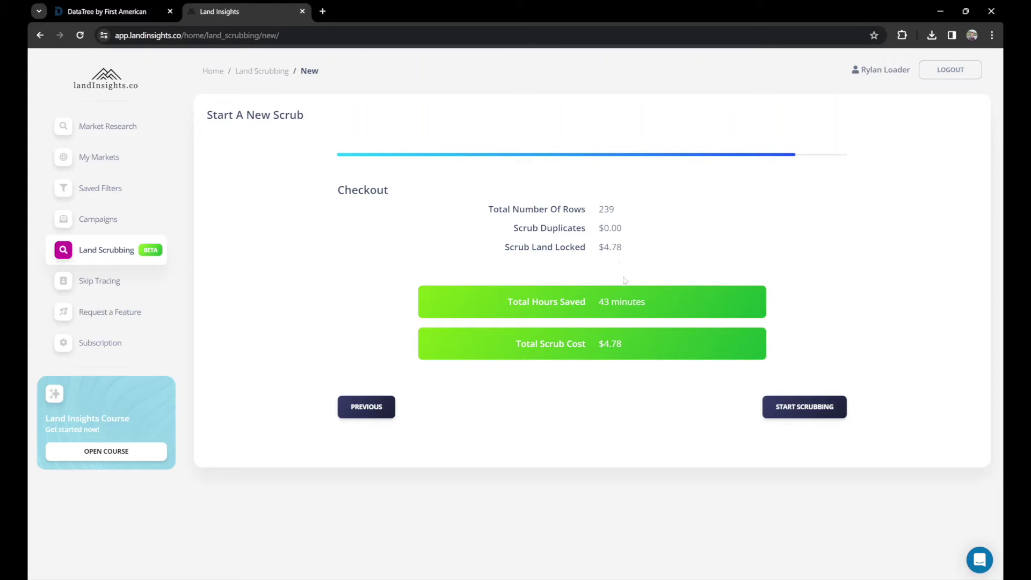
pyautogui.click(825, 407)
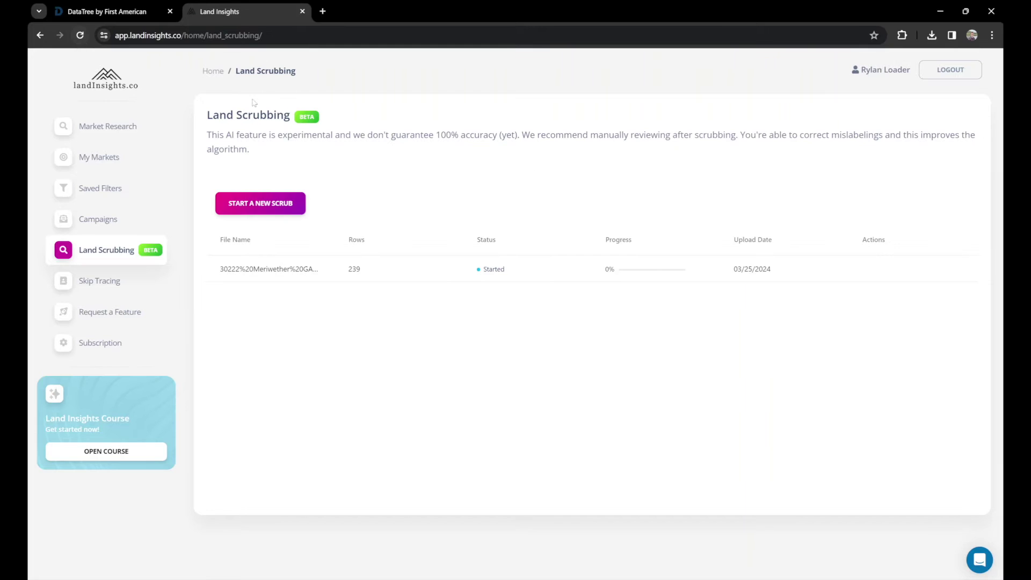
pyautogui.click(80, 36)
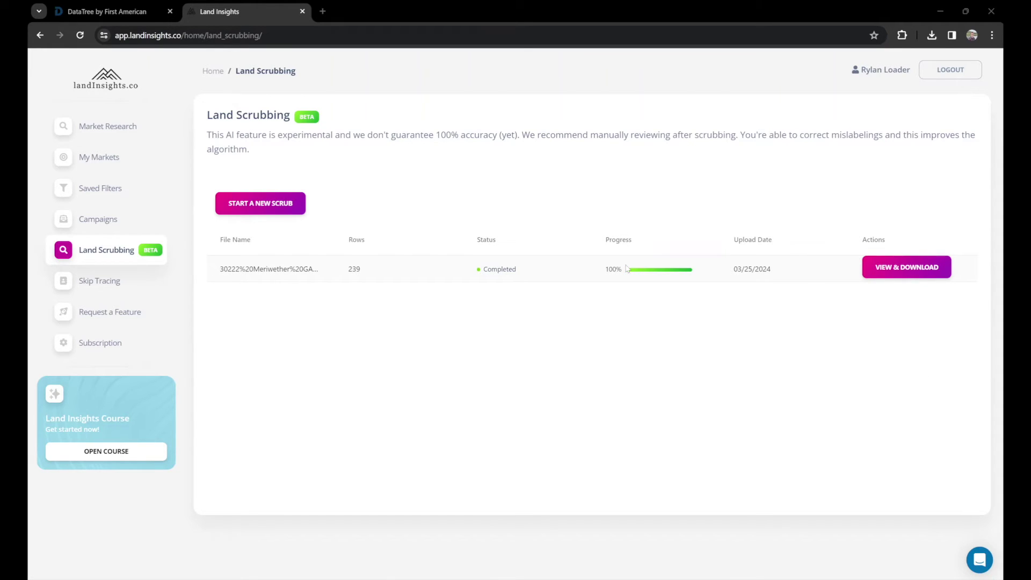
# - Open the completed scrub's results and review the first parcel's map and the All Results table
pyautogui.click(896, 268)
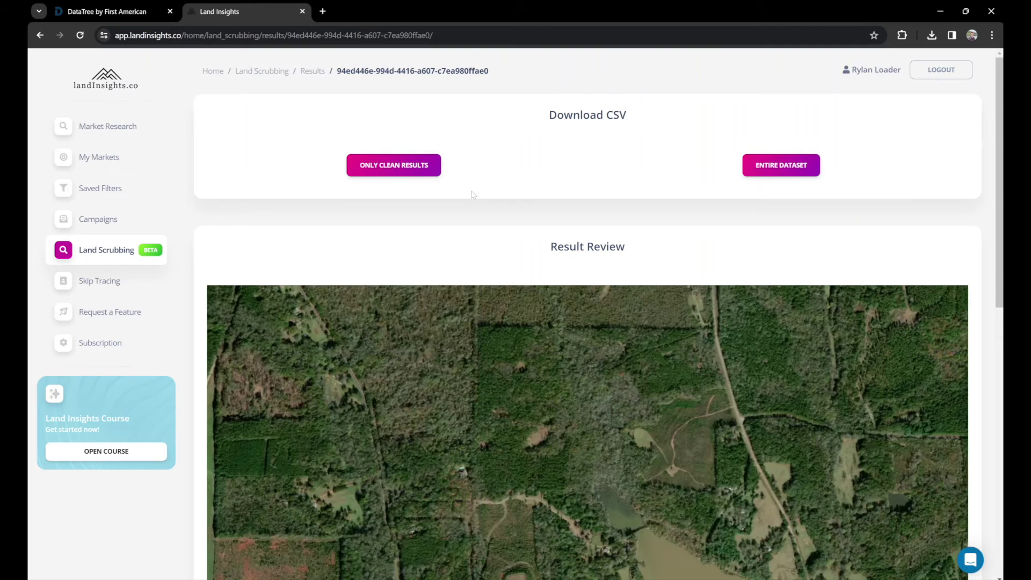
pyautogui.scroll(-4, 473, 234)
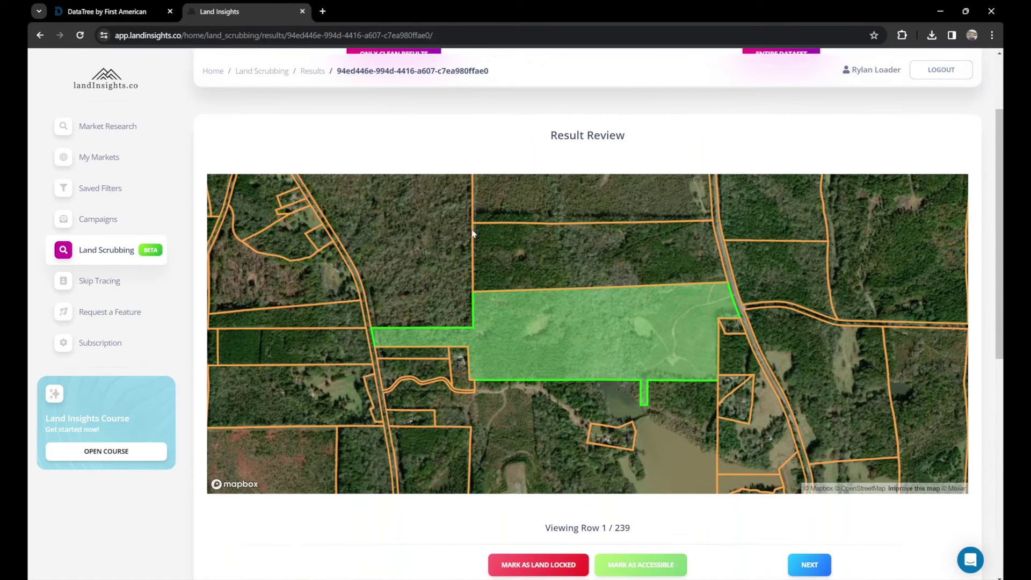
pyautogui.scroll(-2, 452, 532)
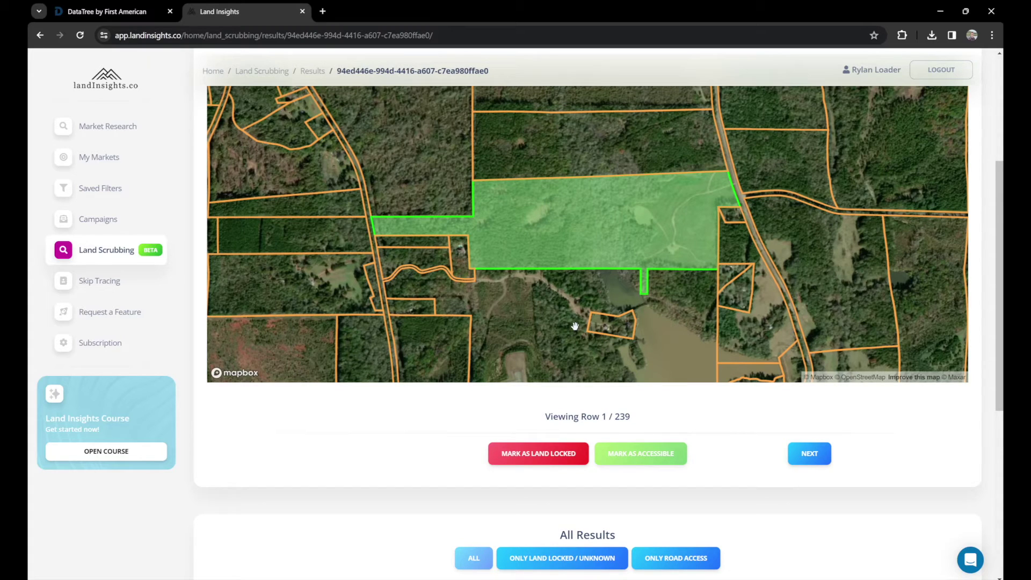
pyautogui.scroll(-2, 446, 419)
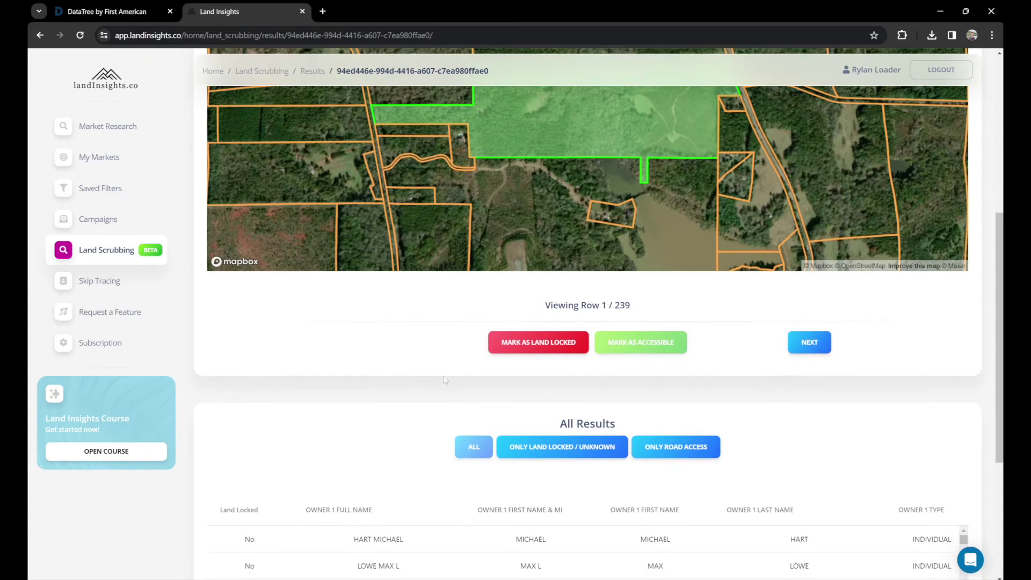
pyautogui.scroll(-2, 441, 363)
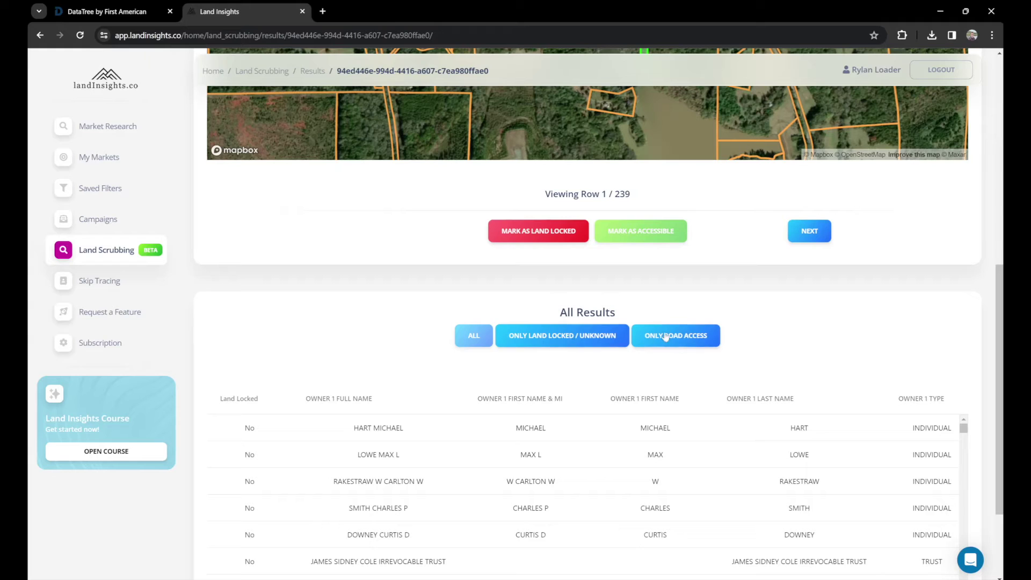
# - Filter the results to only land locked or unknown parcels and inspect the first parcel's road access before advancing to the second
pyautogui.click(548, 341)
pyautogui.scroll(4, 486, 336)
pyautogui.scroll(2, 577, 278)
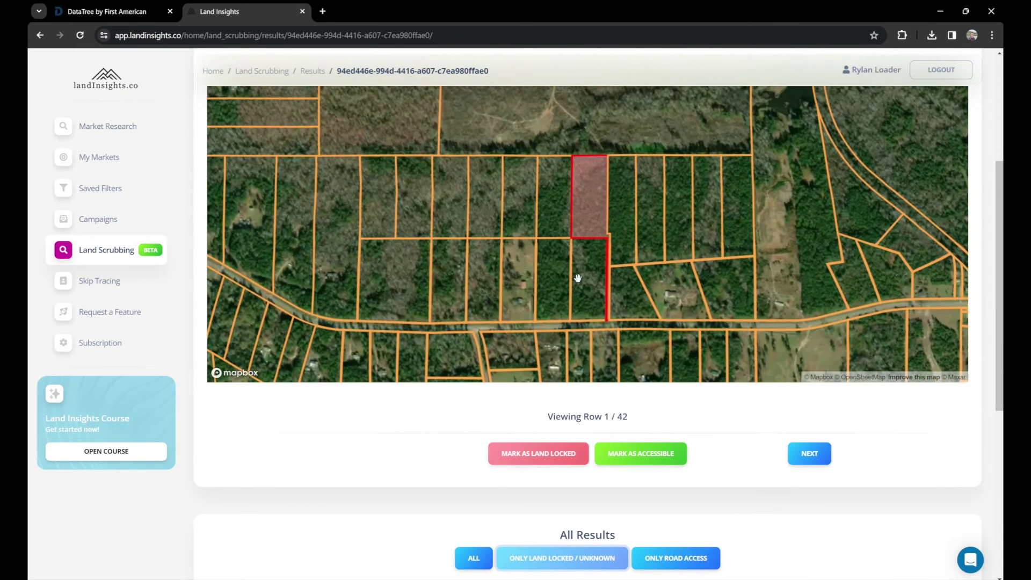
pyautogui.scroll(3, 579, 276)
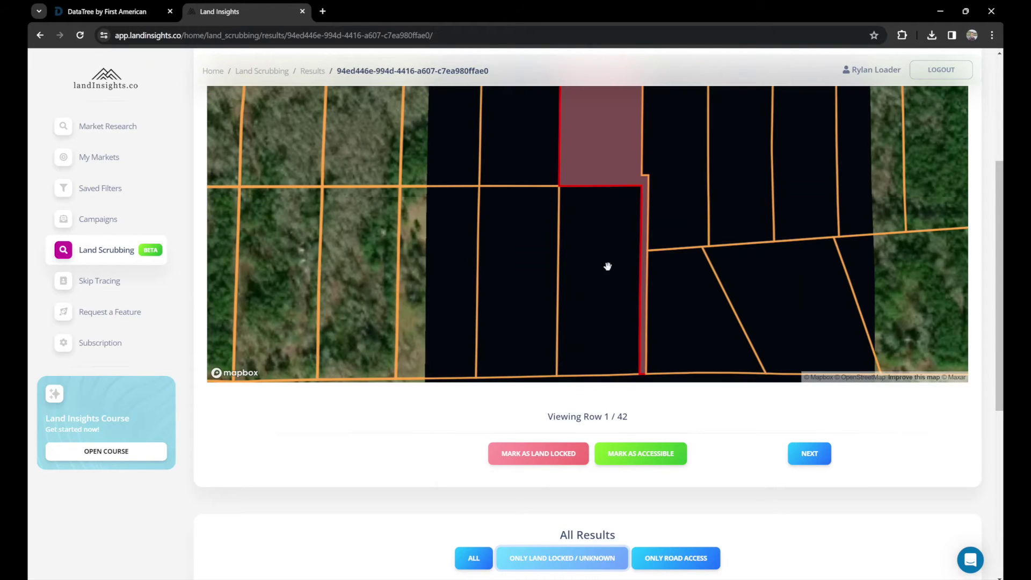
pyautogui.scroll(-1, 609, 261)
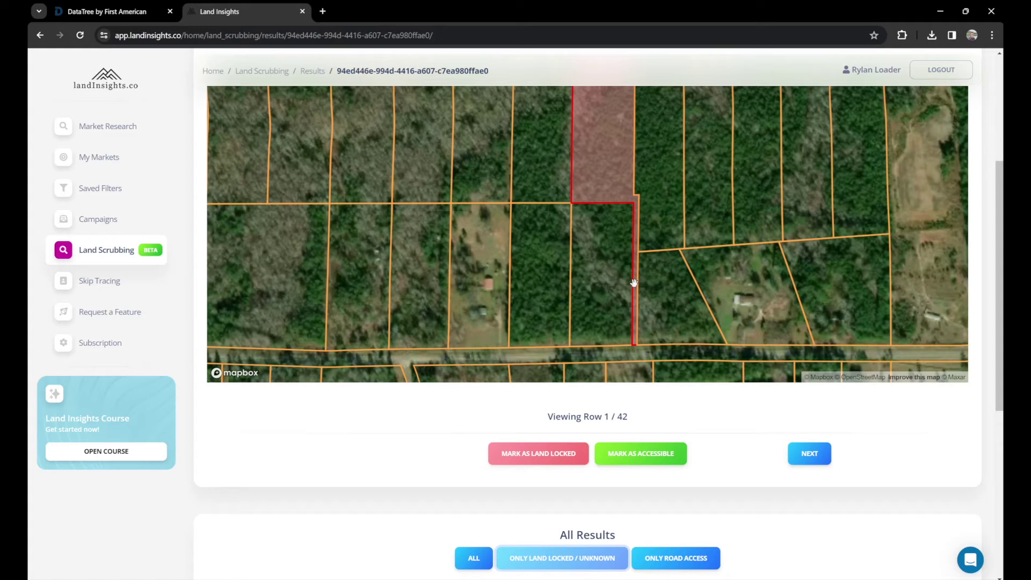
pyautogui.moveTo(662, 258); pyautogui.dragTo(650, 267)
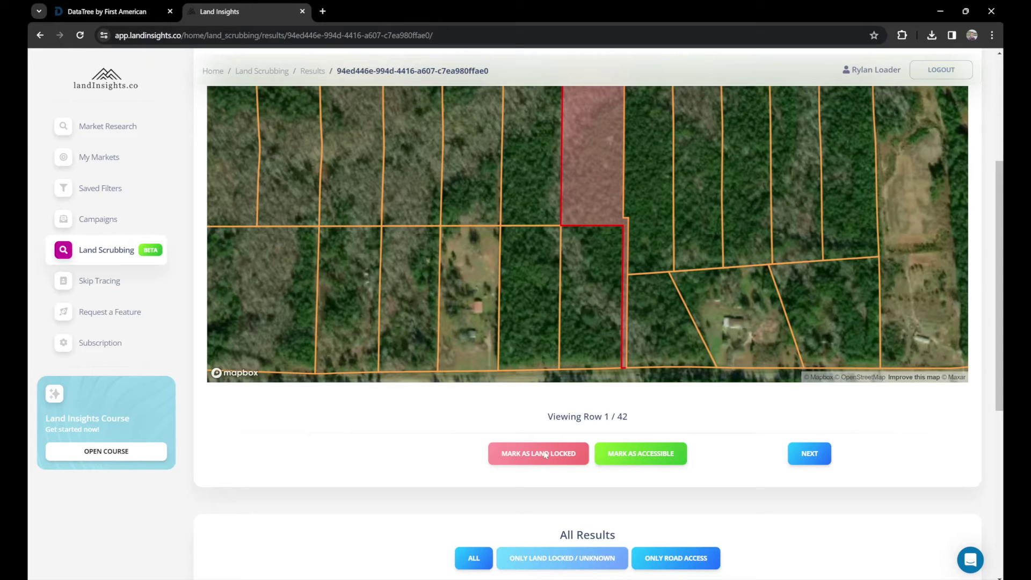
pyautogui.click(808, 455)
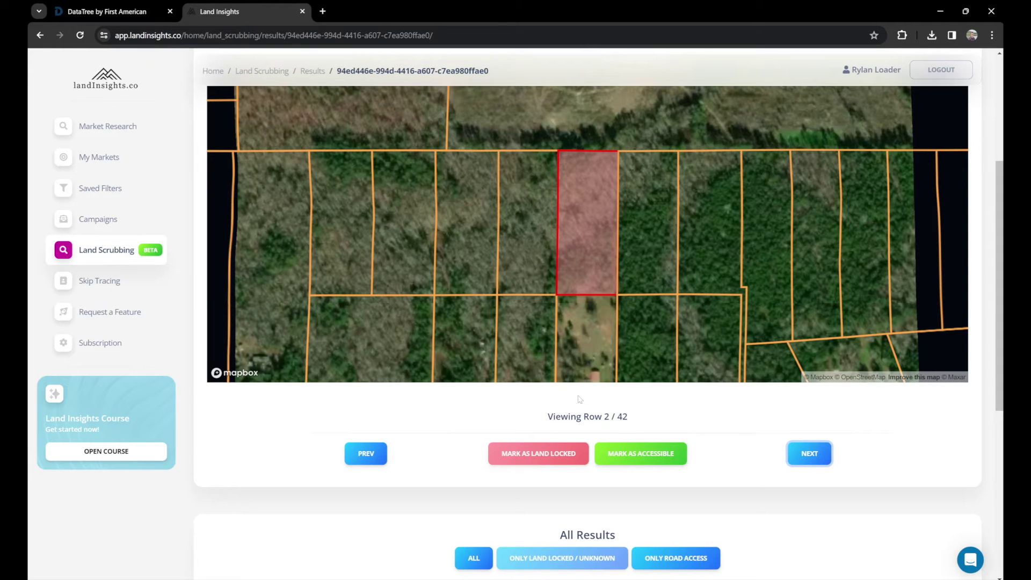
# - Remove the land locked filter so that the results table lists all parcels
pyautogui.scroll(-3, 580, 400)
pyautogui.scroll(-3, 564, 341)
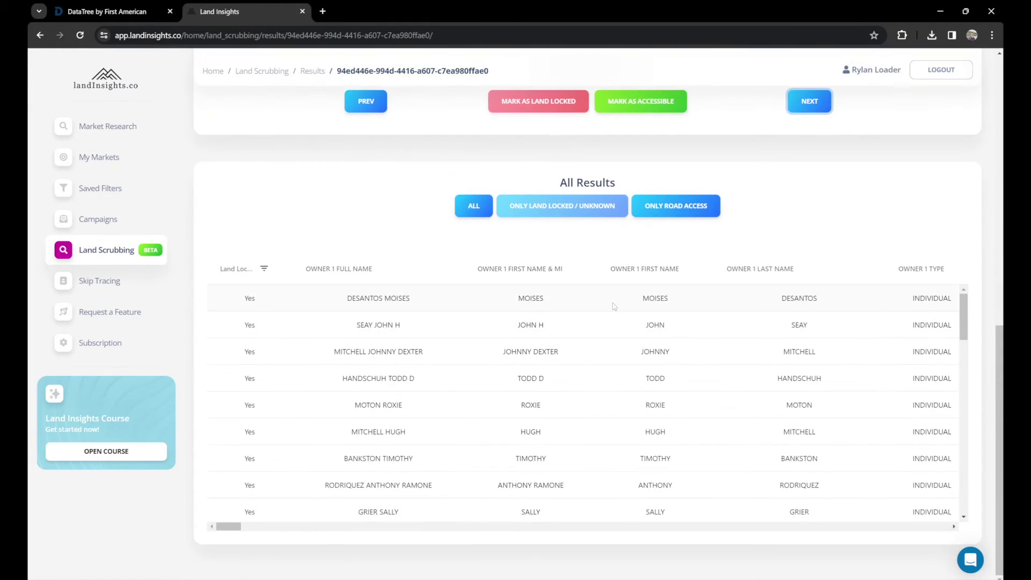
pyautogui.click(479, 211)
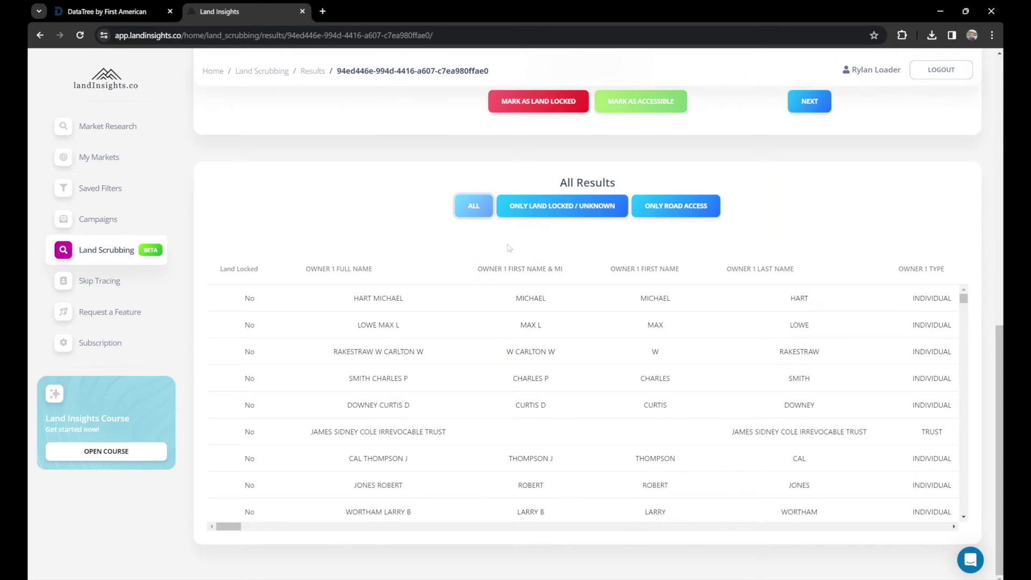
# - Filter the results to only land locked or unknown parcels and inspect the first parcel's road access on the map
pyautogui.scroll(4, 513, 248)
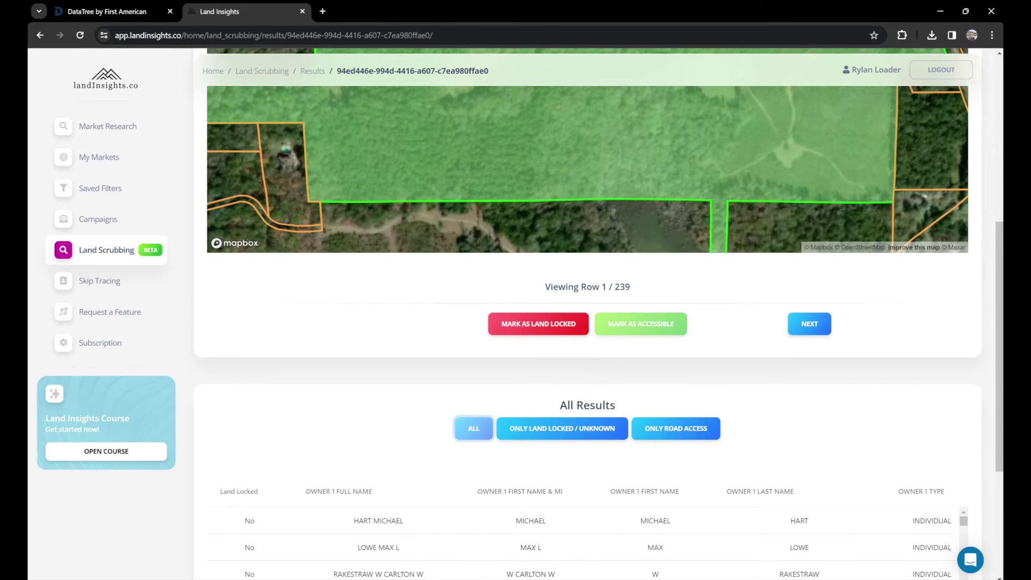
pyautogui.click(569, 433)
pyautogui.scroll(3, 572, 416)
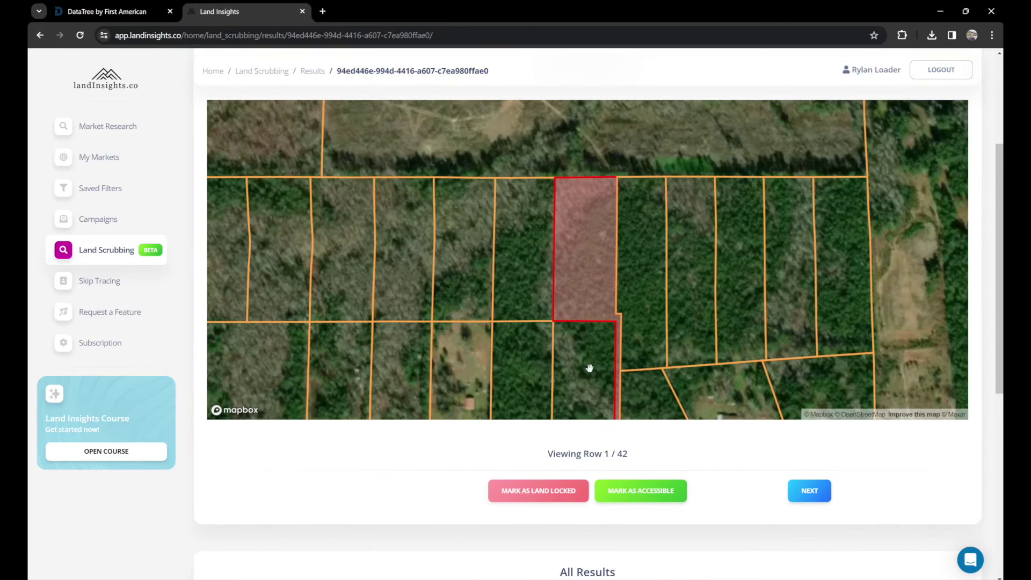
pyautogui.scroll(-1, 616, 331)
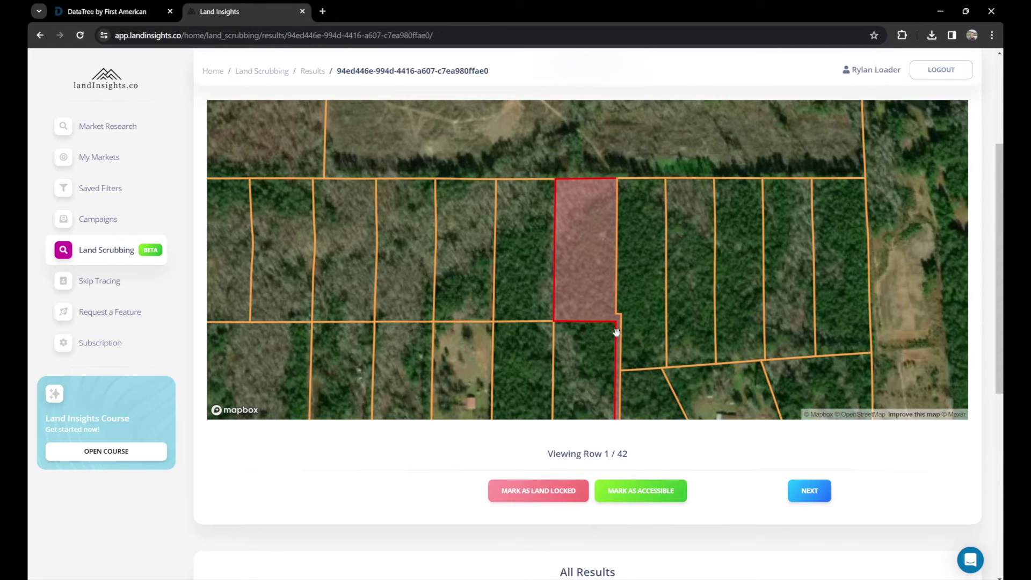
pyautogui.scroll(-2, 616, 331)
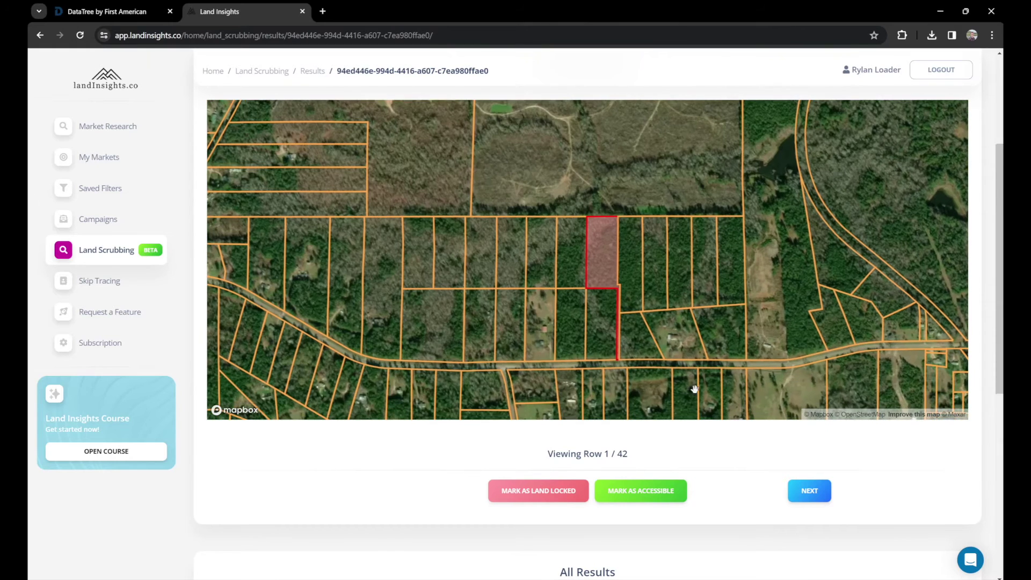
# - Advance to the second flagged parcel and examine whether it reaches the road
pyautogui.click(796, 492)
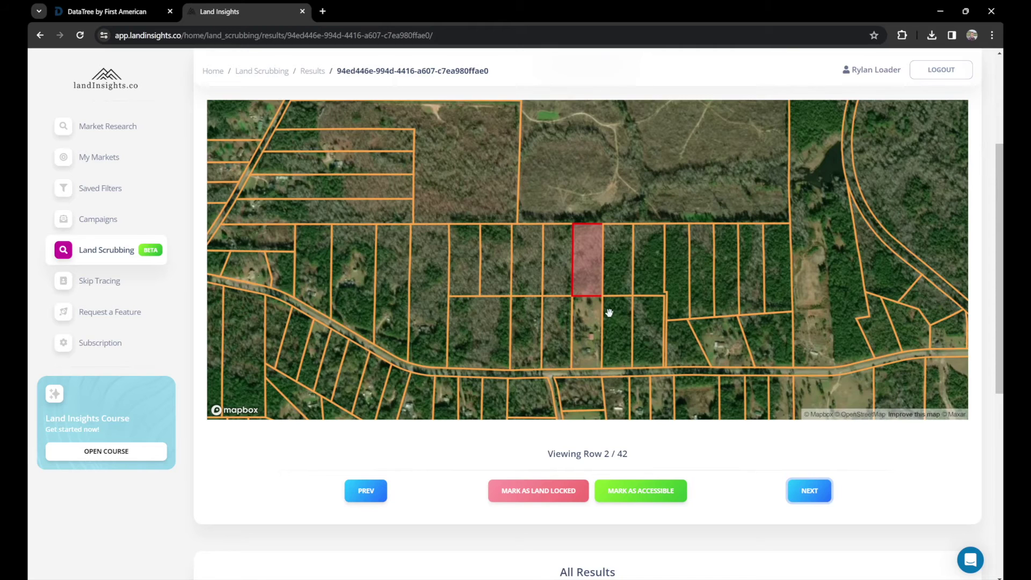
pyautogui.scroll(2, 606, 310)
pyautogui.scroll(-1, 576, 289)
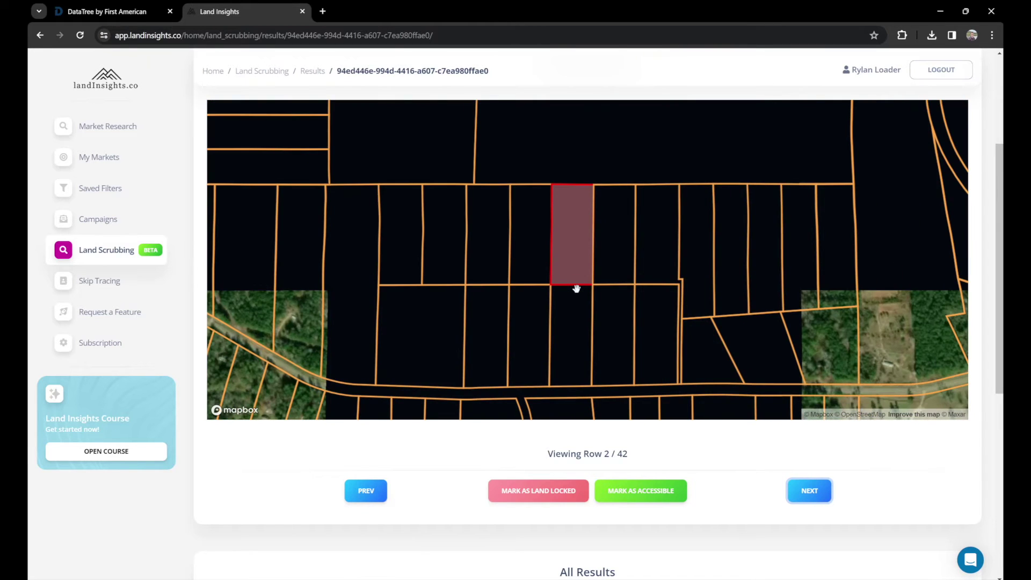
# - Check the third parcel's road frontage, then advance to the fourth parcel and mark it as accessible
pyautogui.click(805, 490)
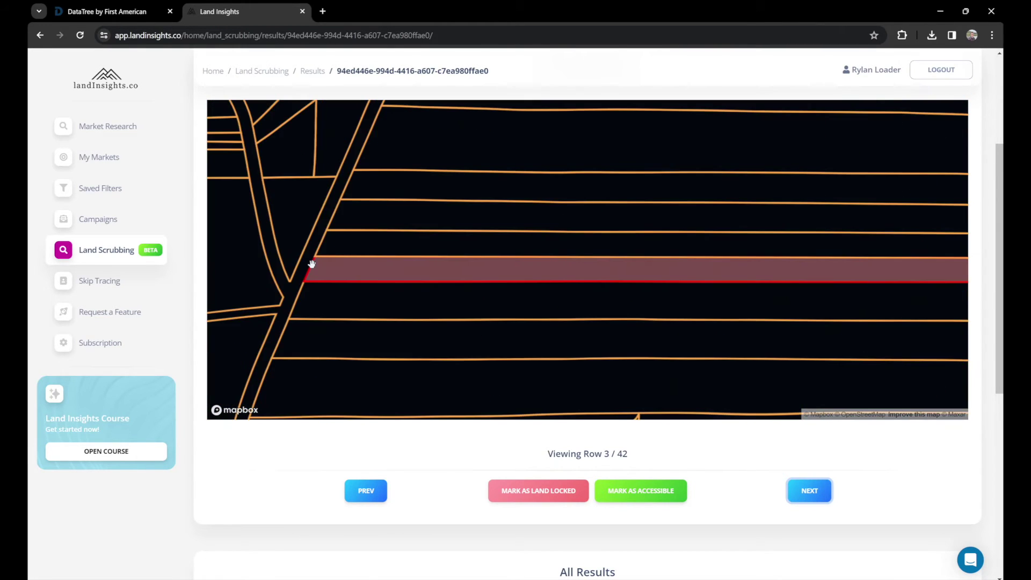
pyautogui.scroll(-2, 311, 264)
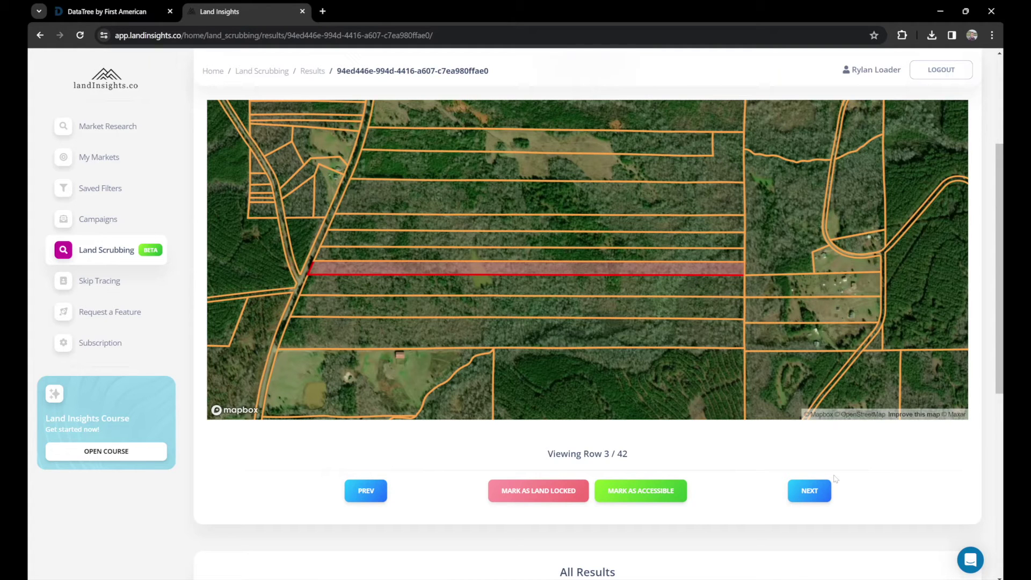
pyautogui.click(811, 490)
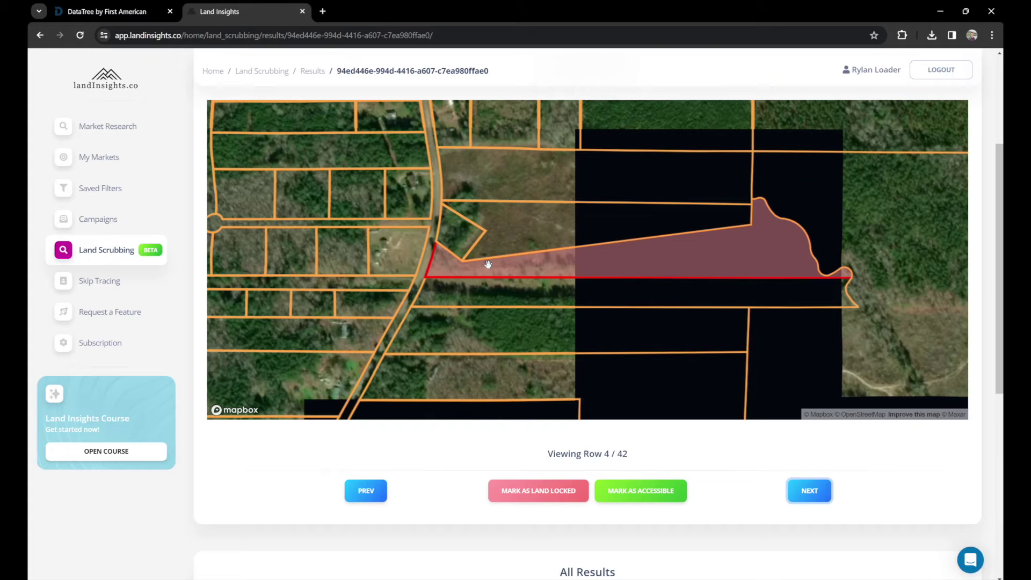
pyautogui.click(651, 491)
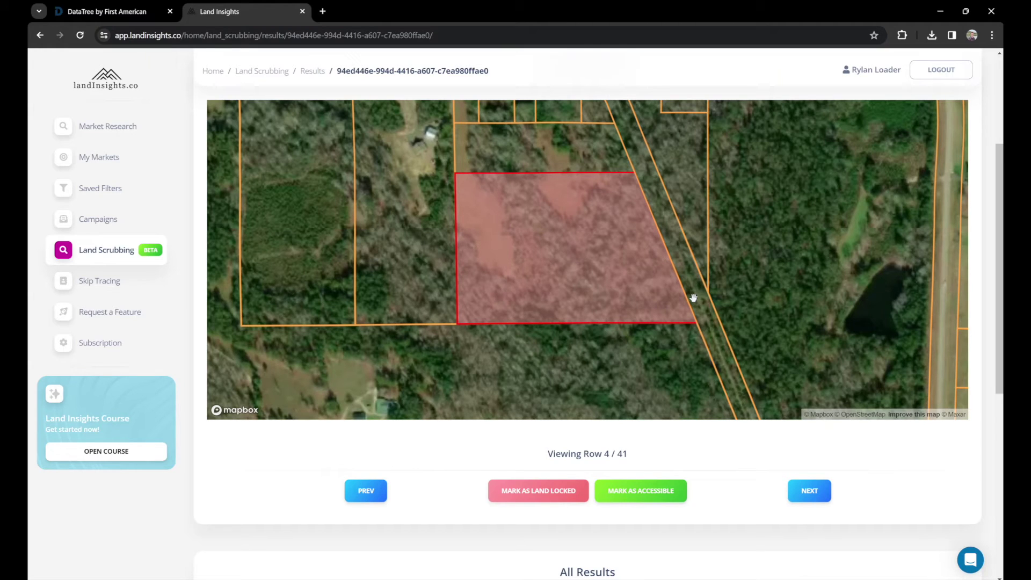
# - Review the parcels at rows 4 and 5 of the flagged list, then mark the row 6 parcel as accessible
pyautogui.scroll(-2, 693, 298)
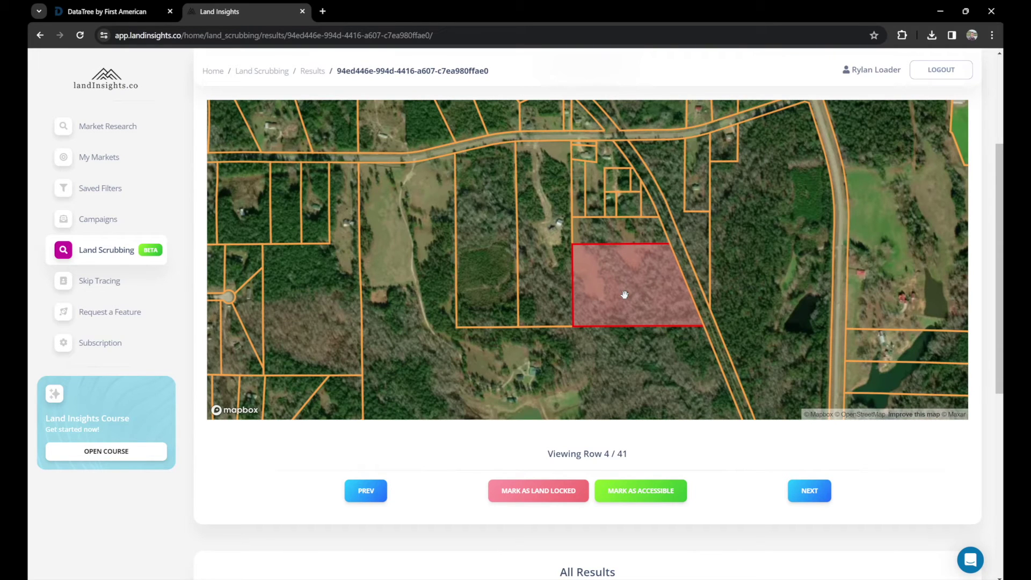
pyautogui.press('Right')
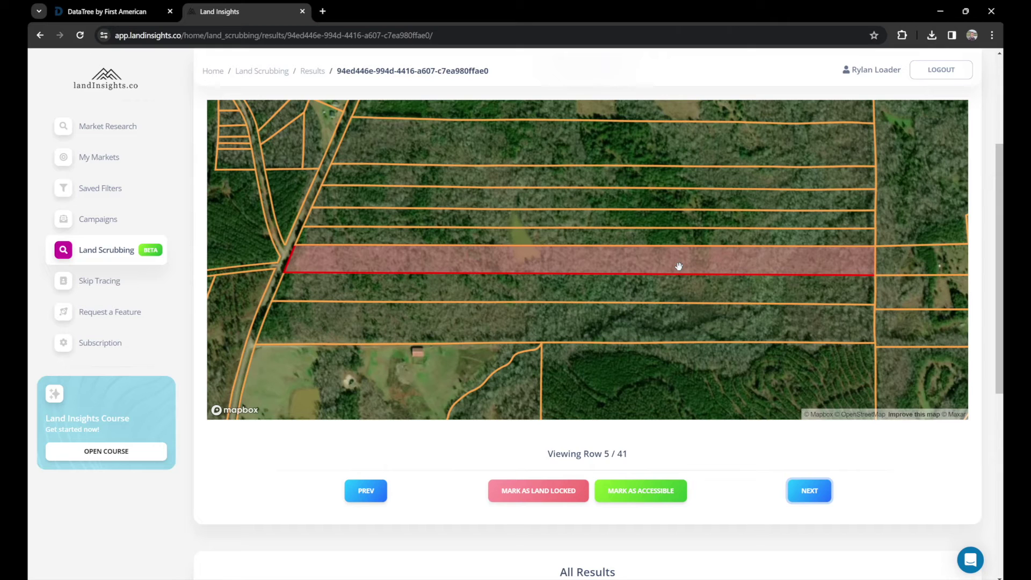
pyautogui.press('Right')
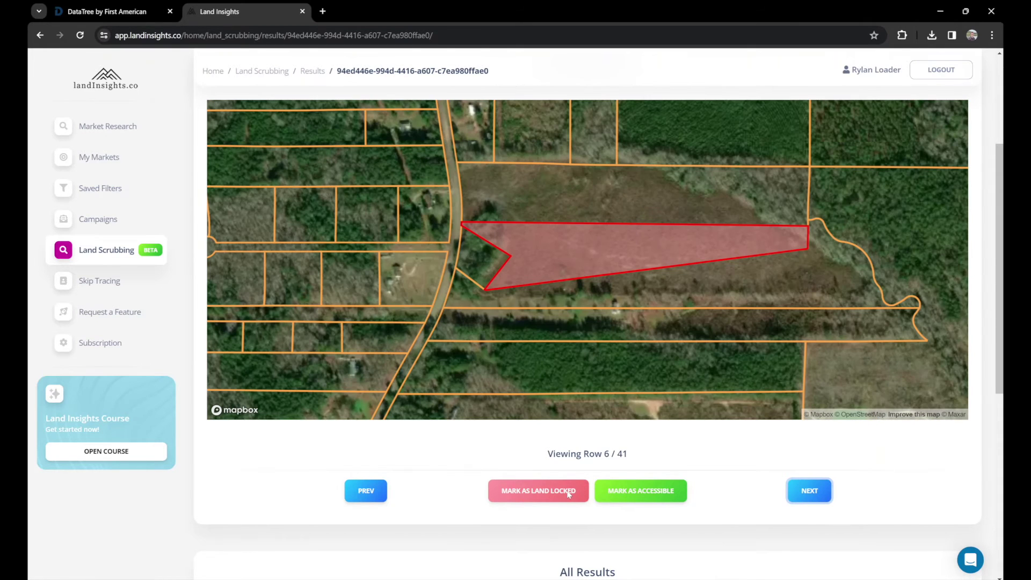
pyautogui.click(638, 495)
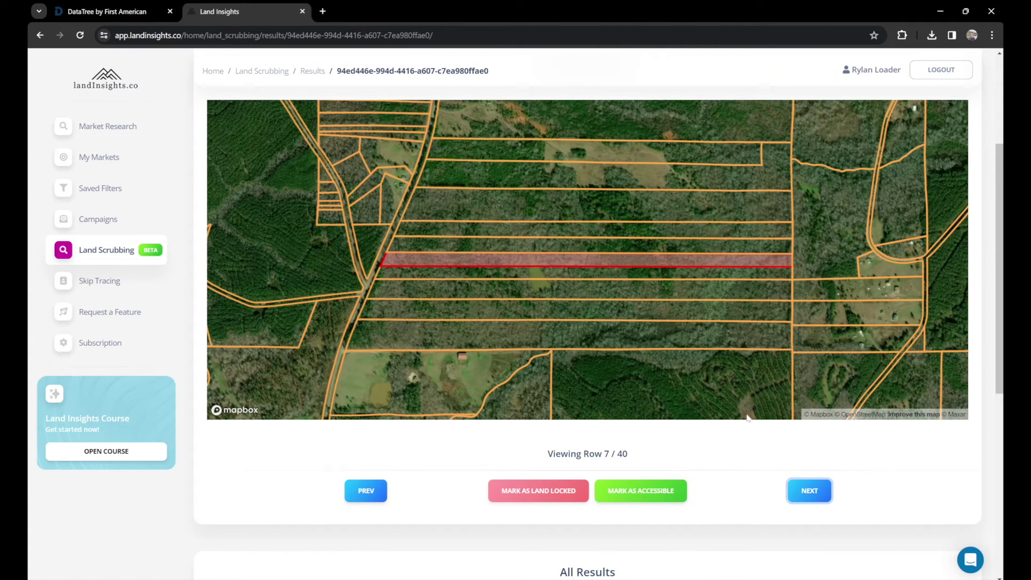
# - Continue through the flagged parcels from row 7 onward, examining each one's road access on the map
pyautogui.click(806, 491)
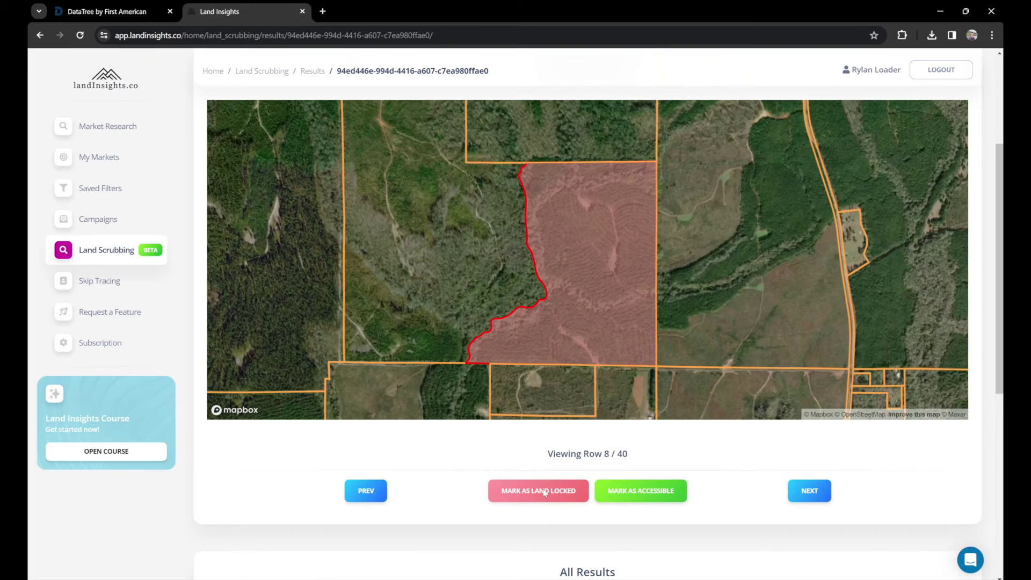
pyautogui.click(817, 499)
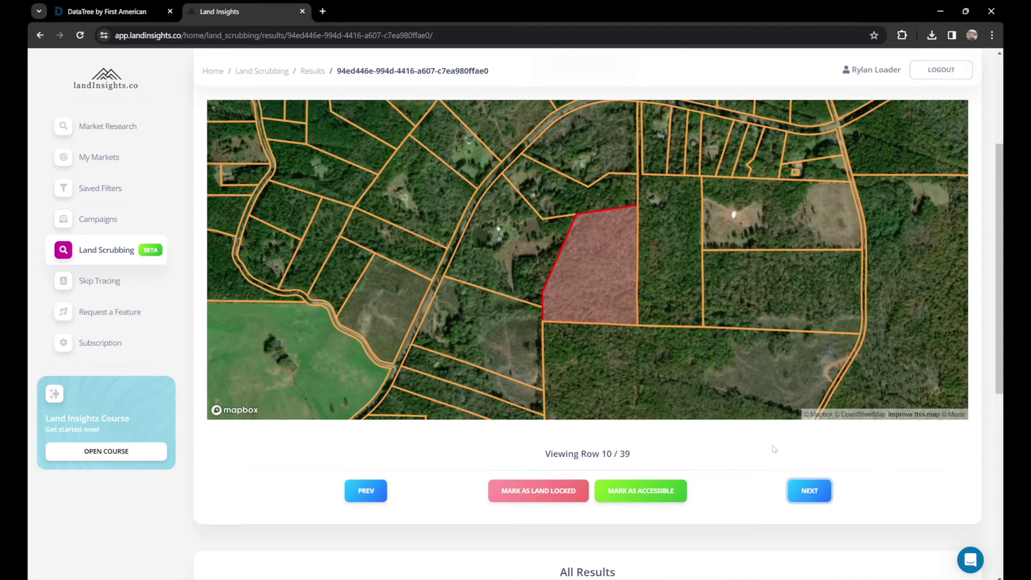
pyautogui.press('Return')
pyautogui.press('Return')
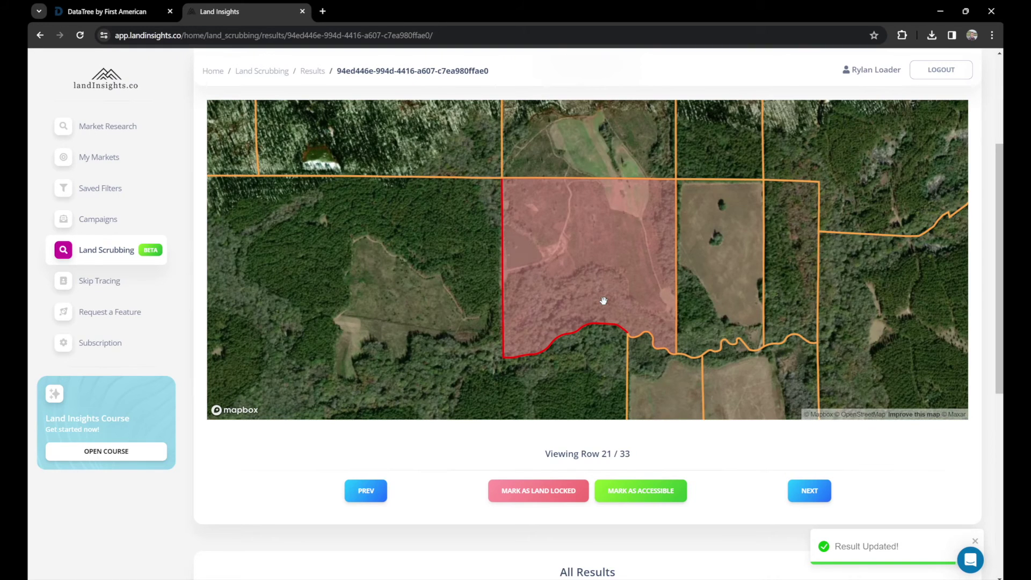
pyautogui.scroll(-2, 604, 301)
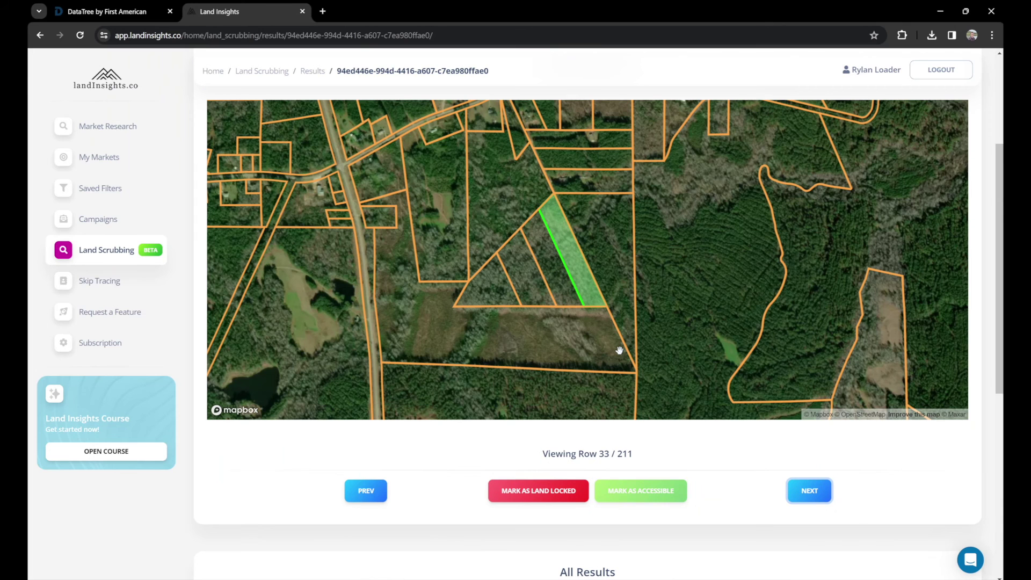
# - Mark the row 33 parcel in the road access list as land locked
pyautogui.click(555, 491)
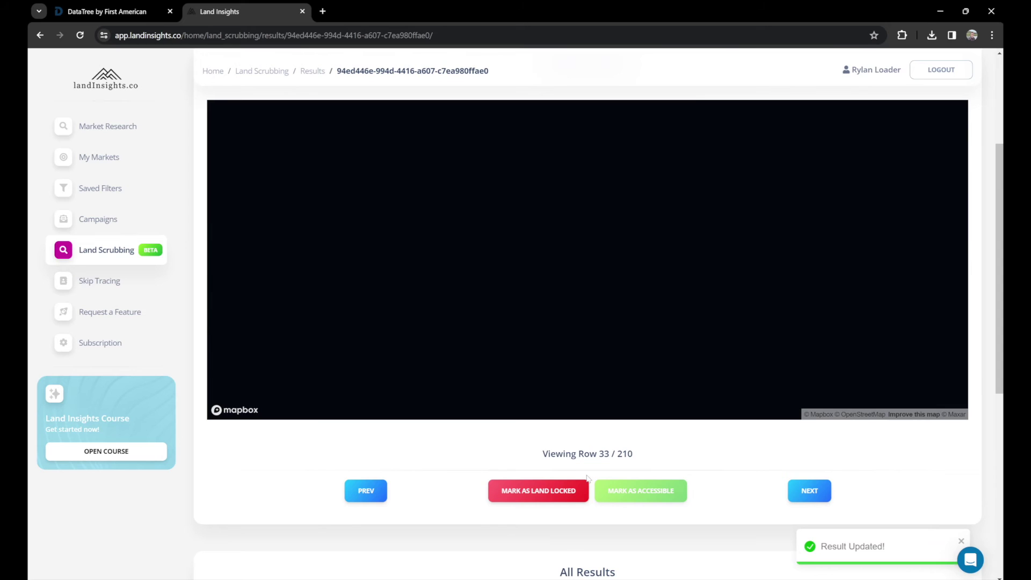
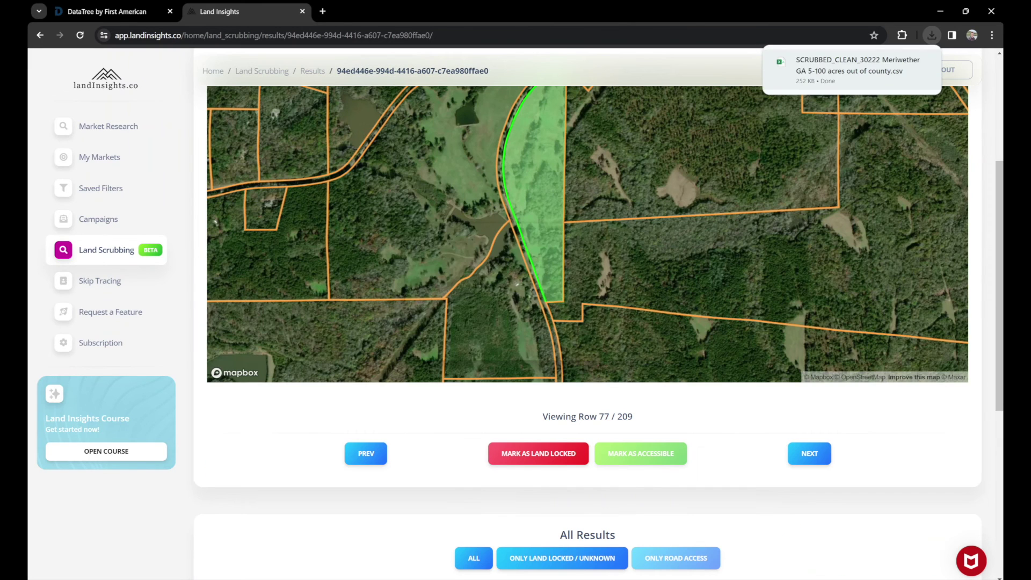
# - Open the downloaded SCRUBBED_CLEAN_30222 Meriwether GA 5-100 acres out of county.csv in Excel
pyautogui.click(829, 63)
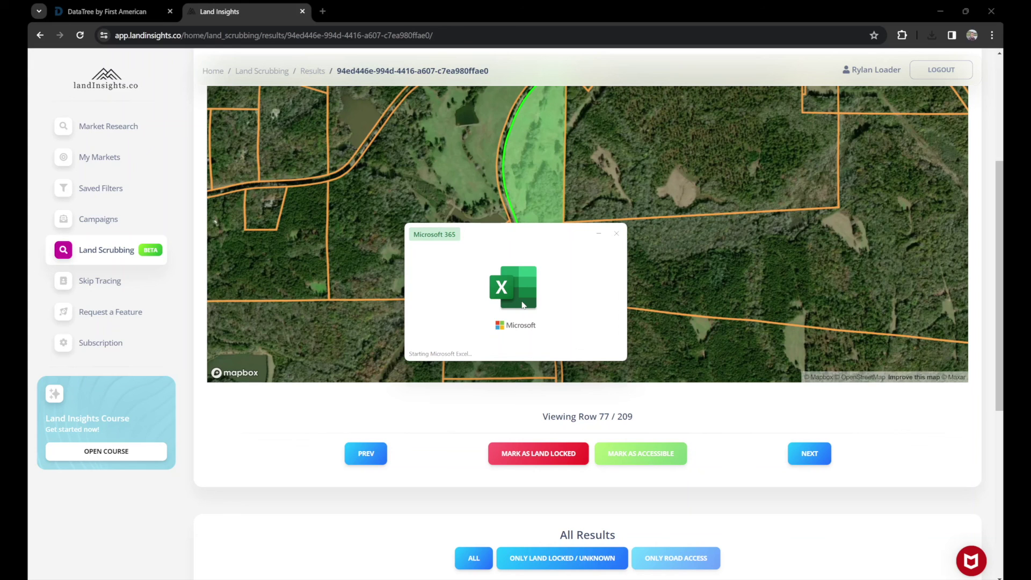
# - Browse the second owner and mailing name columns in the table of land locked or unknown parcels
pyautogui.scroll(-5, 263, 552)
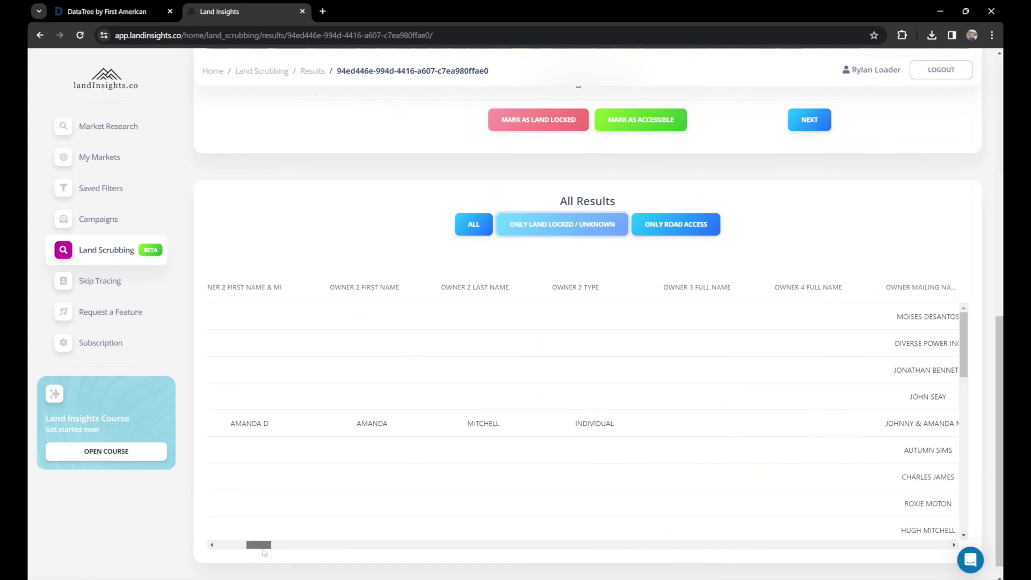
pyautogui.hscroll(2, 263, 552)
pyautogui.scroll(3, 315, 478)
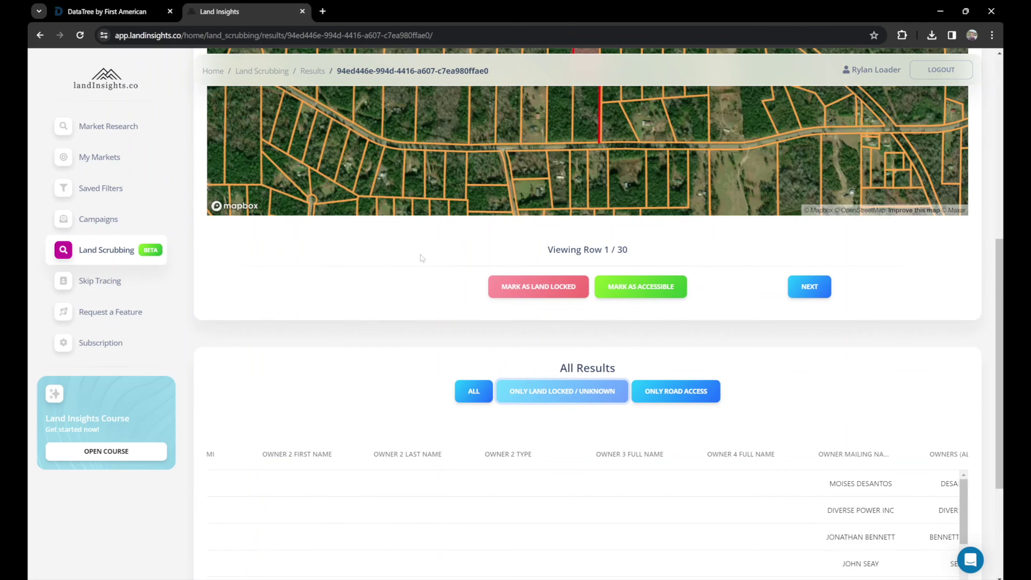
pyautogui.scroll(-3, 422, 258)
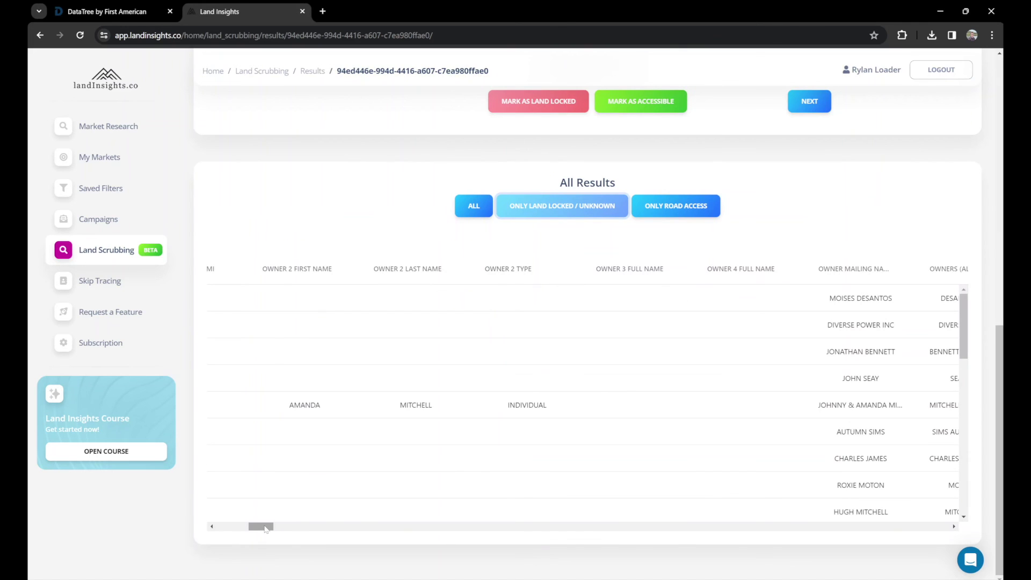